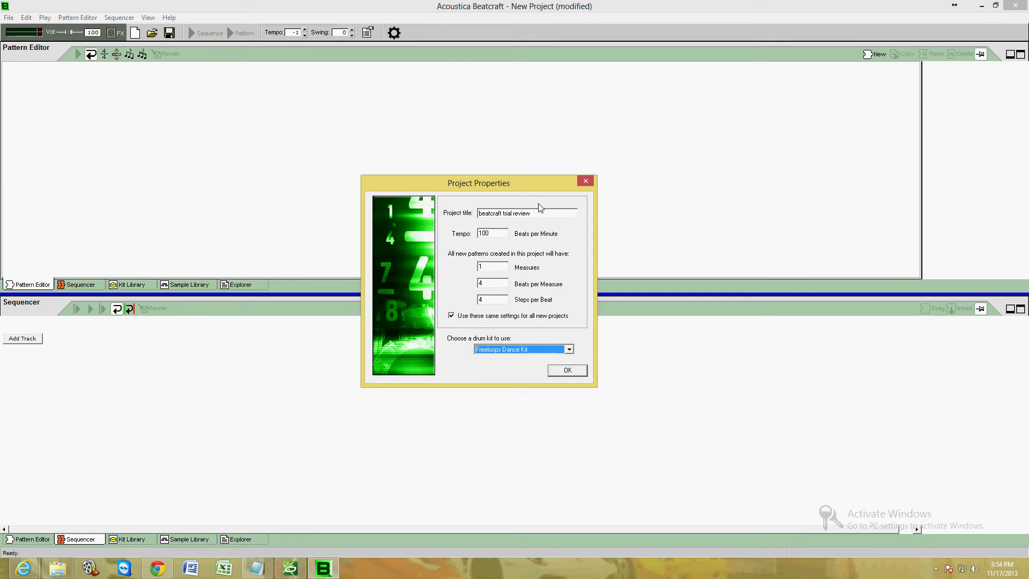
Keep the title 'beatcraft trial review' and set the project drum kit to Hip Hop 1 Kit.
{"action": "left_click_drag", "start_coordinate": [475, 183], "coordinate": [476, 179]}
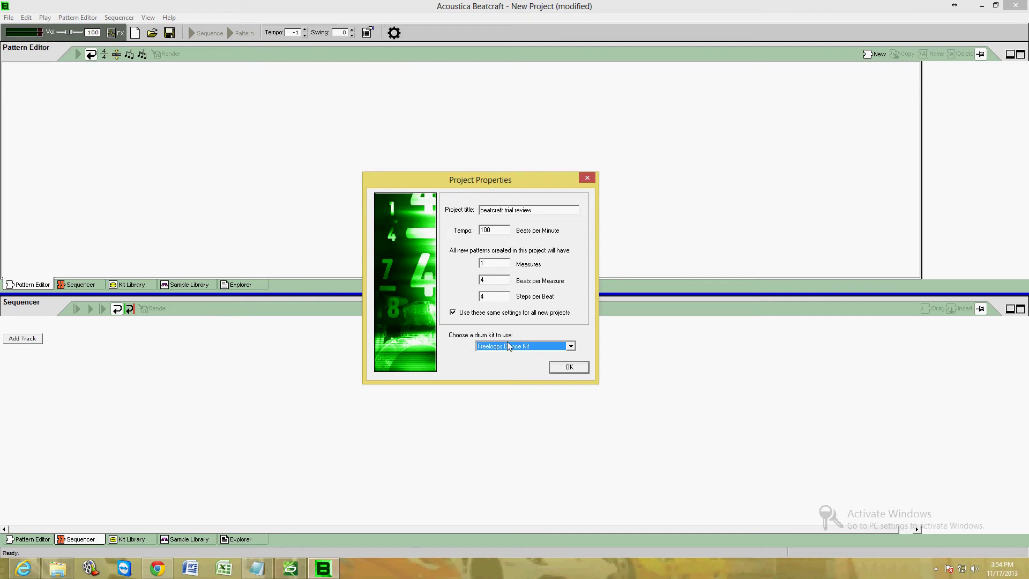
{"action": "left_click_drag", "start_coordinate": [539, 210], "coordinate": [476, 215]}
{"action": "left_click", "coordinate": [542, 212]}
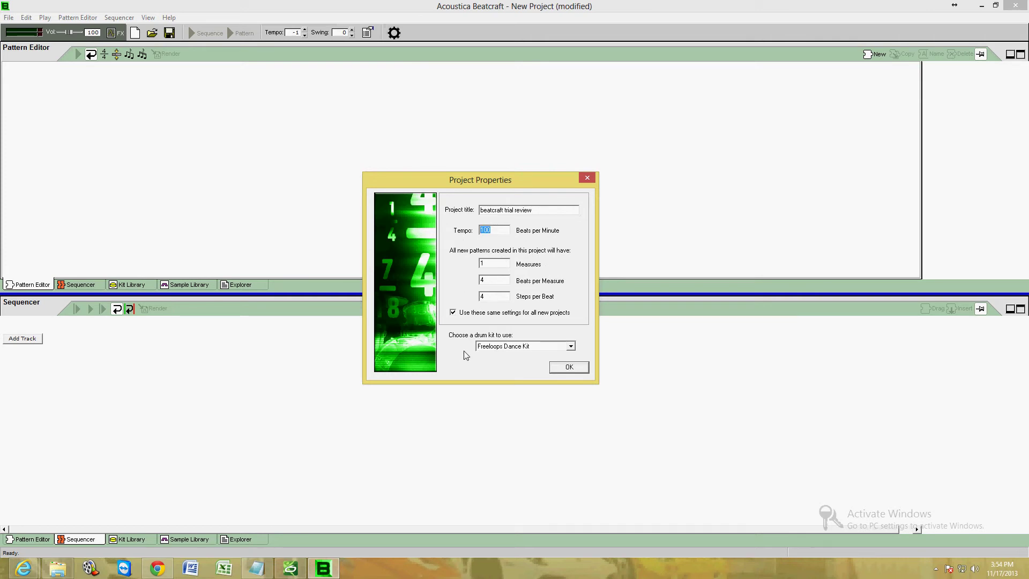
{"action": "left_click", "coordinate": [490, 348]}
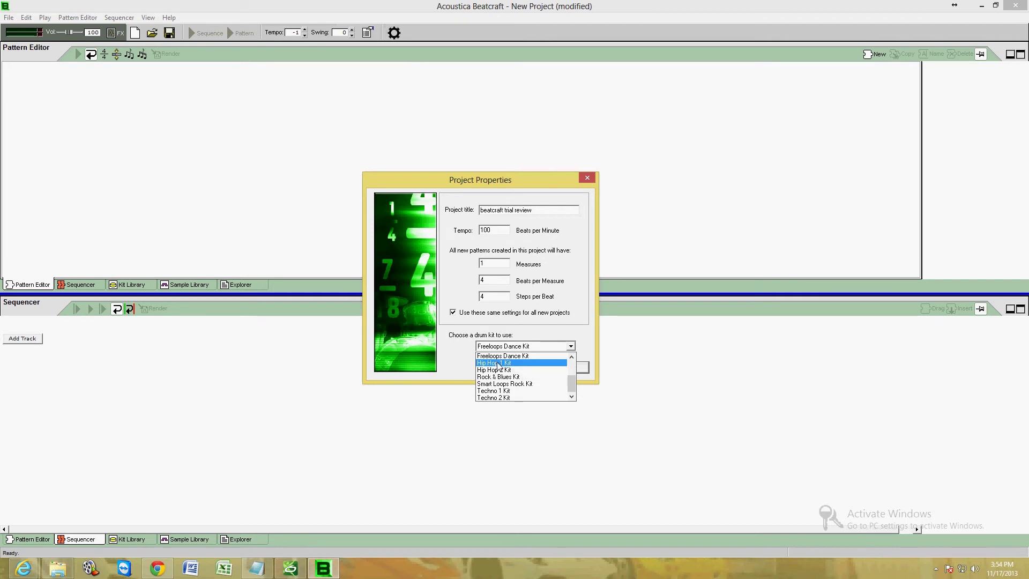
{"action": "left_click", "coordinate": [494, 364]}
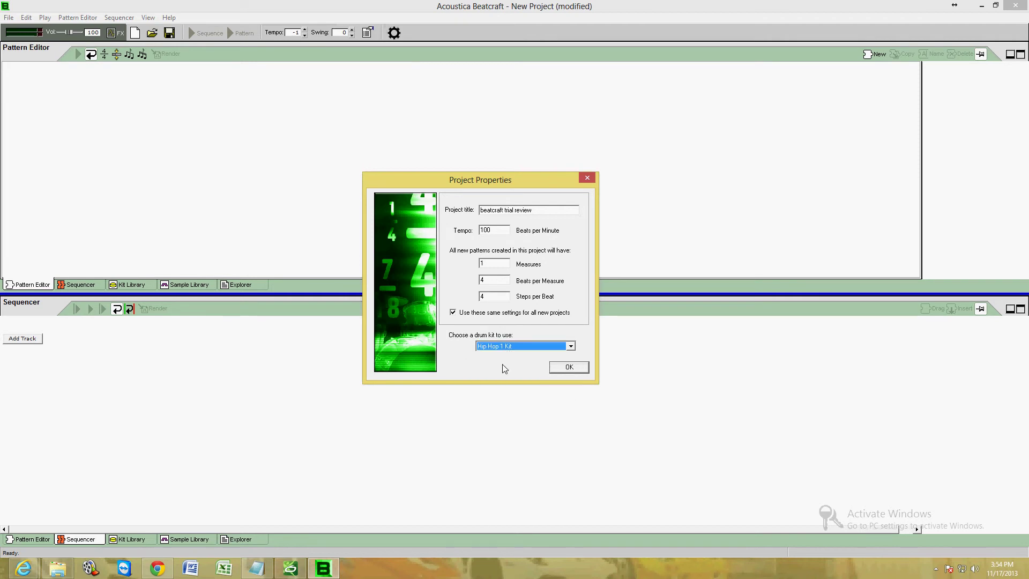
{"action": "left_click", "coordinate": [568, 369]}
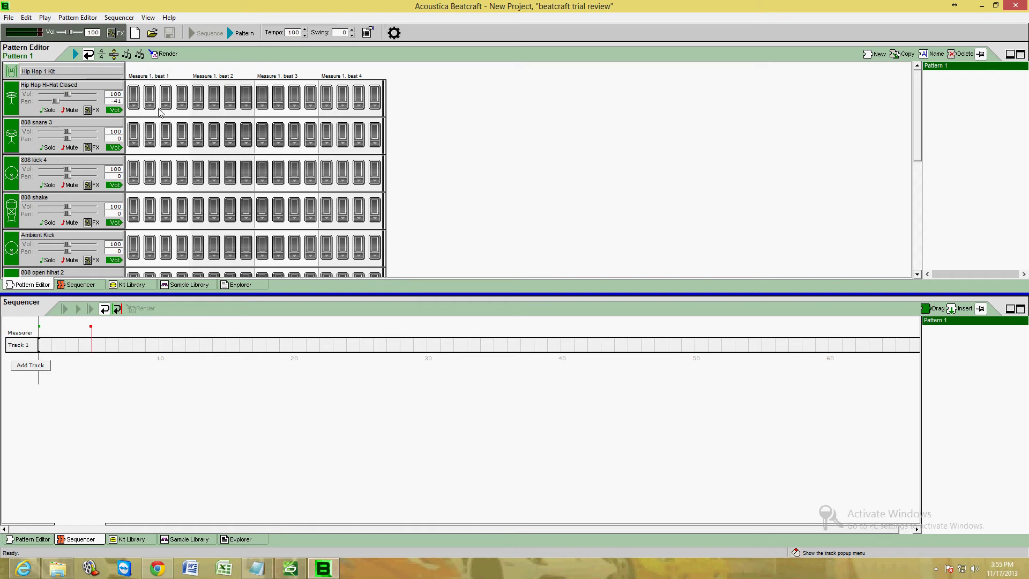
Turn on closed hi-hat steps 3, 5, 7, 9 and 11, then loop Pattern 1.
{"action": "left_click", "coordinate": [166, 96]}
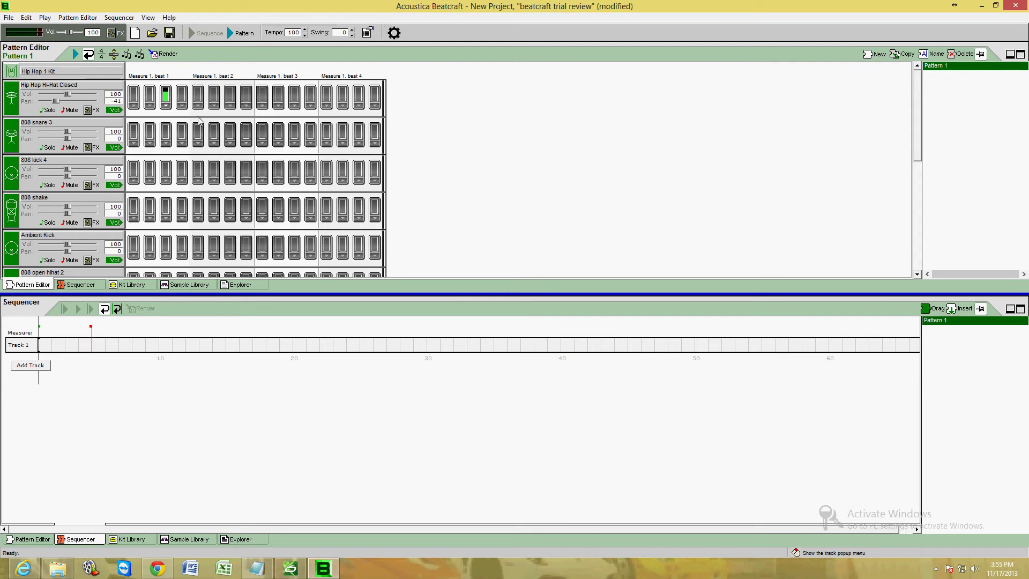
{"action": "left_click", "coordinate": [199, 97]}
{"action": "left_click", "coordinate": [230, 97]}
{"action": "left_click", "coordinate": [263, 100]}
{"action": "left_click", "coordinate": [294, 97]}
{"action": "left_click", "coordinate": [75, 54]}
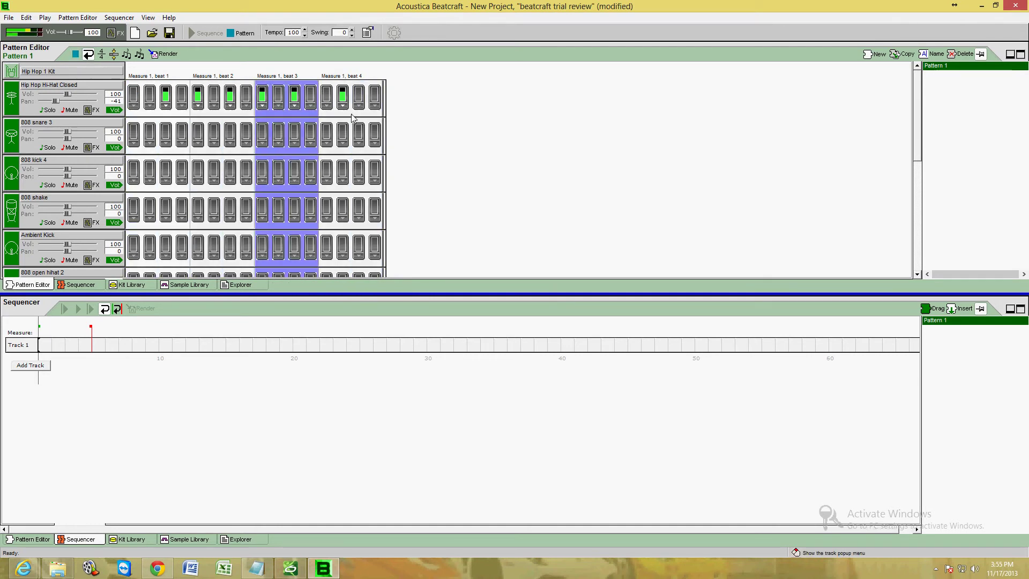
Rework the closed hi-hat hits at the end of beat 4.
{"action": "left_click", "coordinate": [344, 97]}
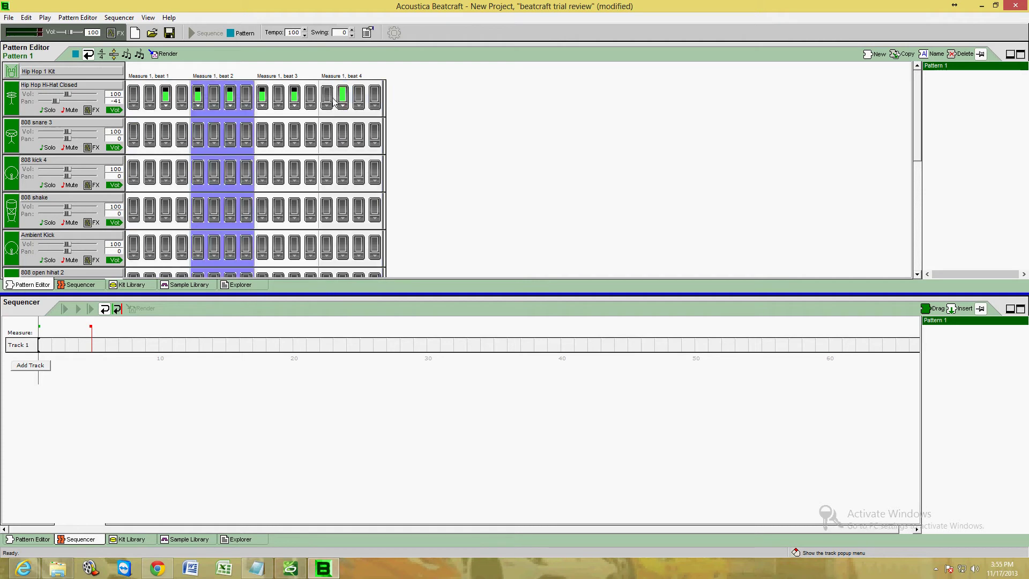
{"action": "left_click", "coordinate": [327, 97]}
{"action": "left_click", "coordinate": [359, 97]}
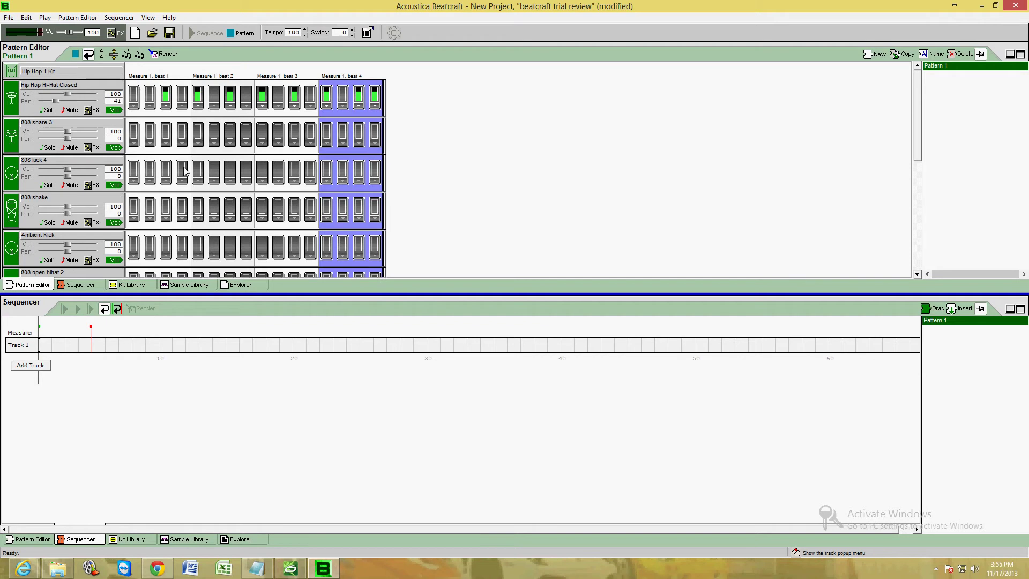
Add an 808 snare 3 hit on beat 2, trying and then removing extra snare hits in beat 3.
{"action": "left_click", "coordinate": [200, 135]}
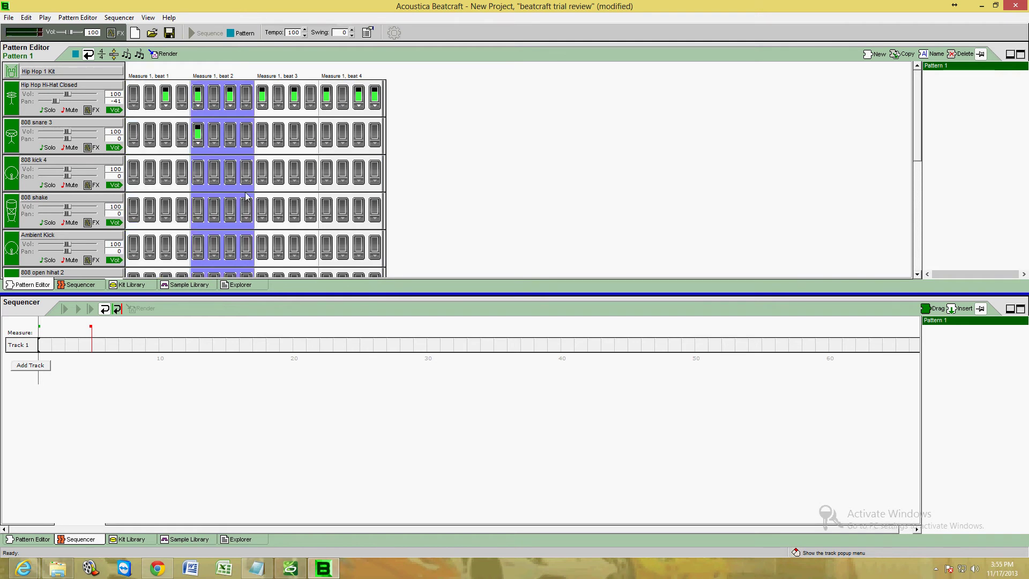
{"action": "left_click", "coordinate": [297, 138]}
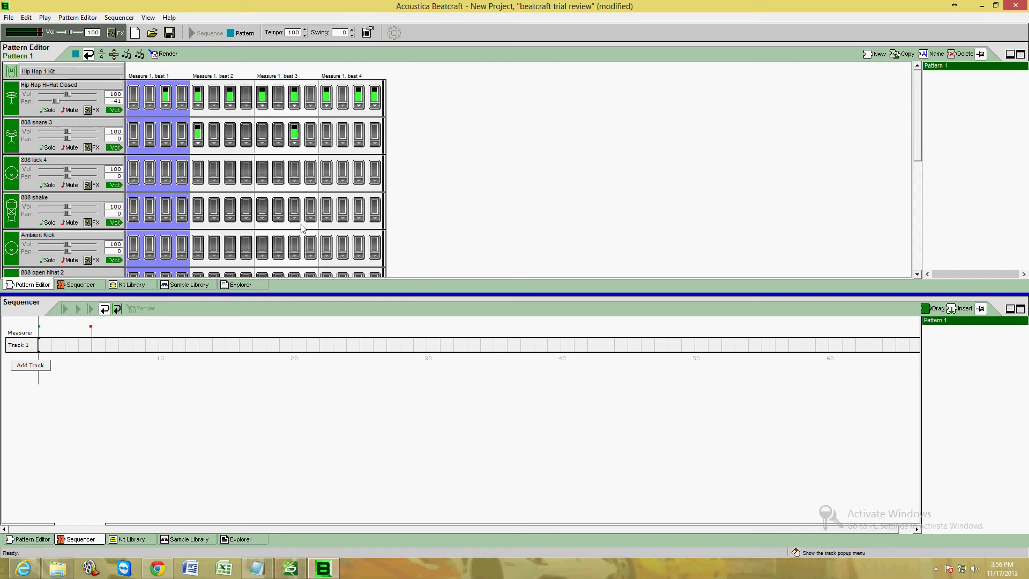
{"action": "left_click", "coordinate": [297, 135]}
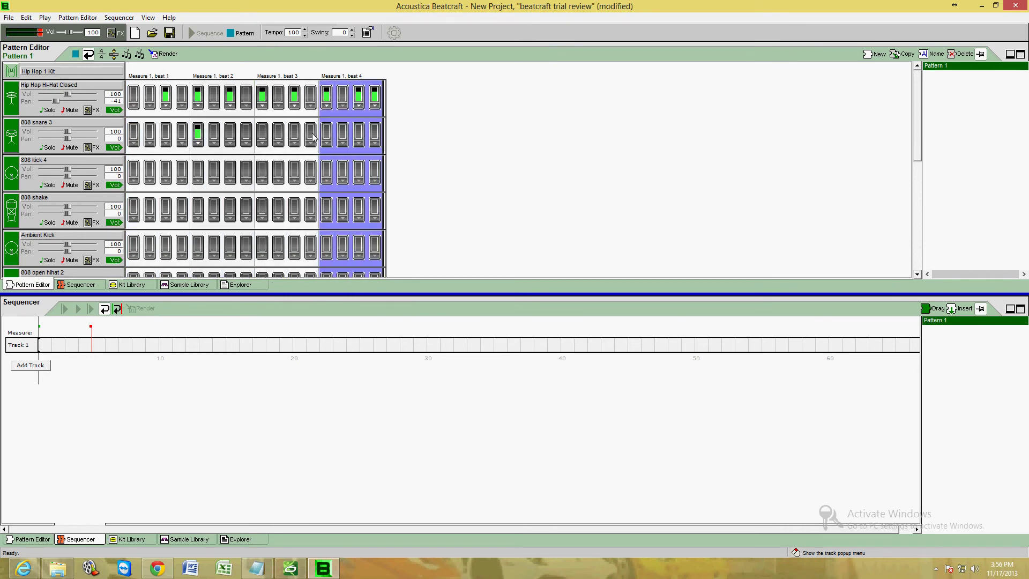
{"action": "left_click", "coordinate": [314, 138]}
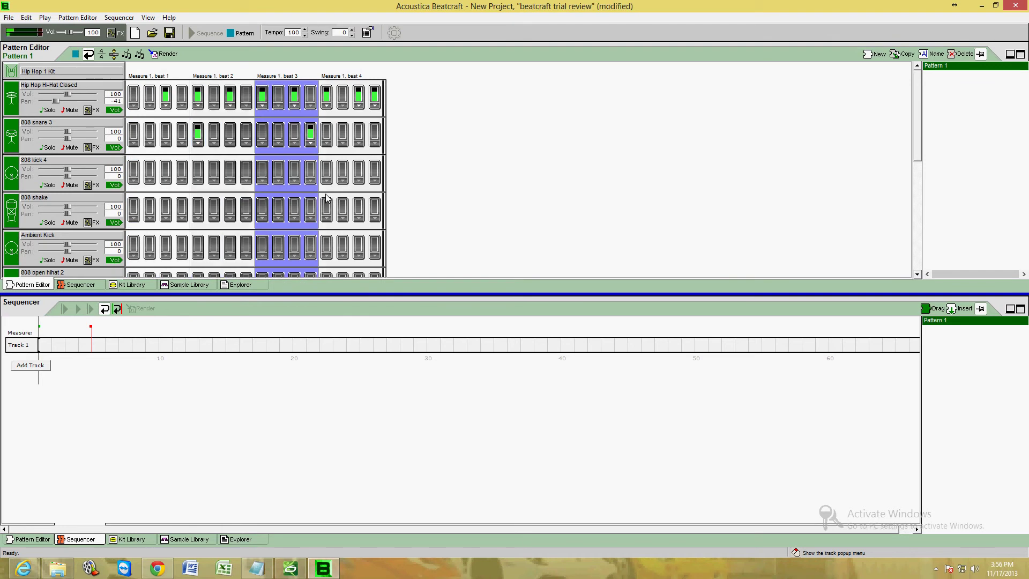
{"action": "left_click", "coordinate": [312, 136]}
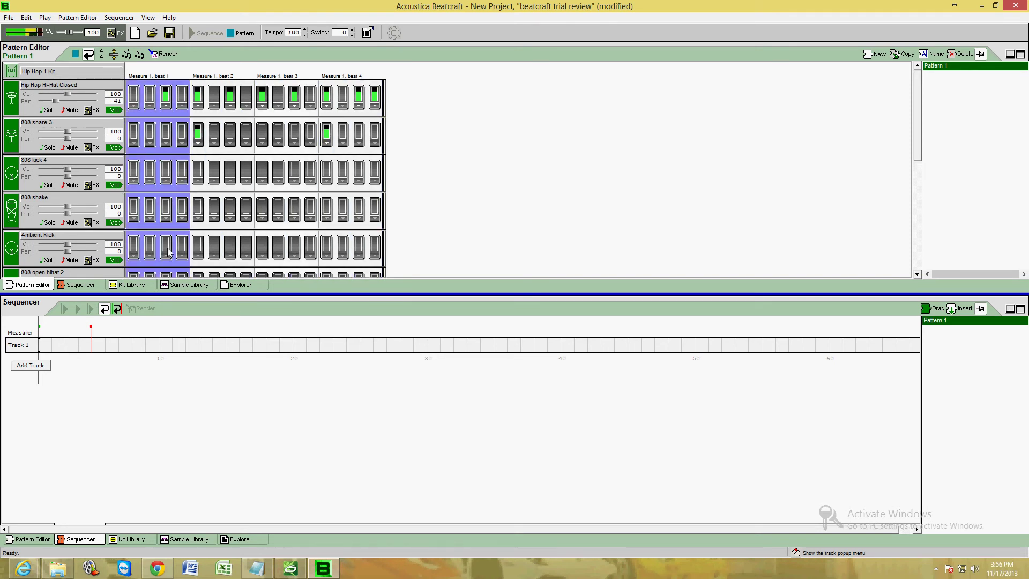
Add Ambient Kick hits in beats 1, 3 and 4, then stop the looping pattern.
{"action": "left_click", "coordinate": [166, 250]}
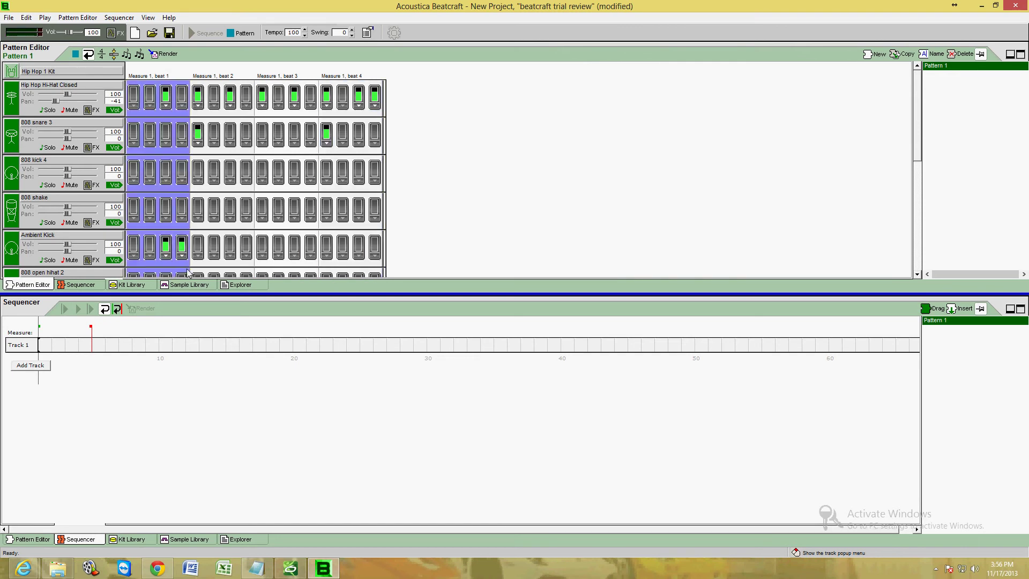
{"action": "left_click", "coordinate": [310, 249]}
{"action": "left_click", "coordinate": [358, 250]}
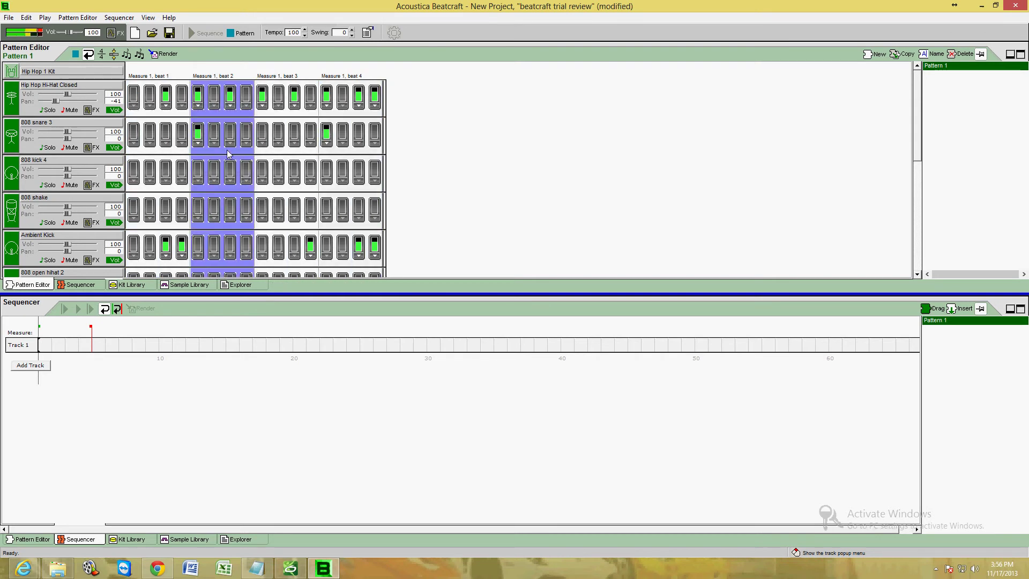
{"action": "left_click", "coordinate": [239, 36]}
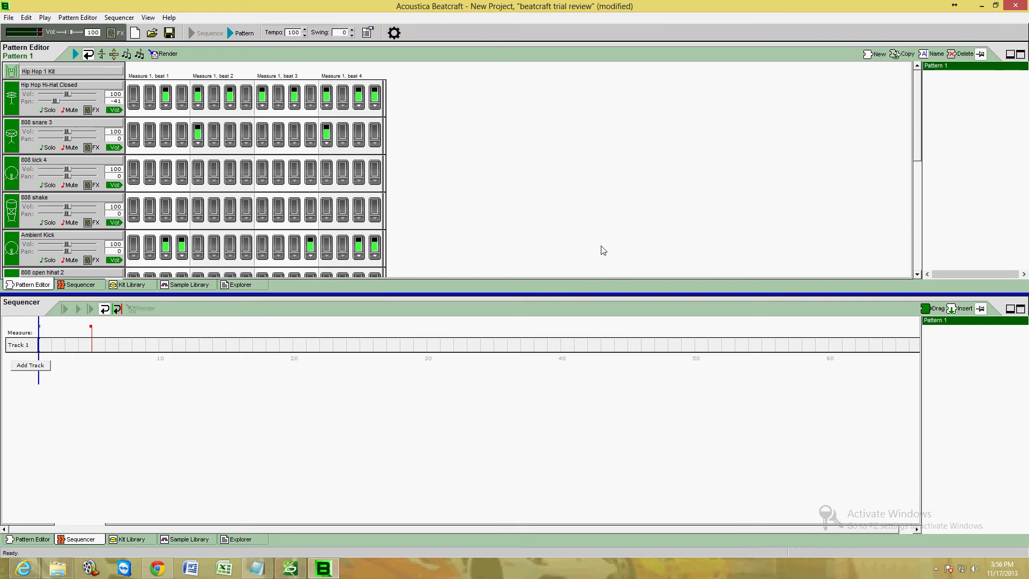
Insert Pattern 1 into Track 1, play the sequence briefly, and move the block to measure 2.
{"action": "double_click", "coordinate": [965, 323]}
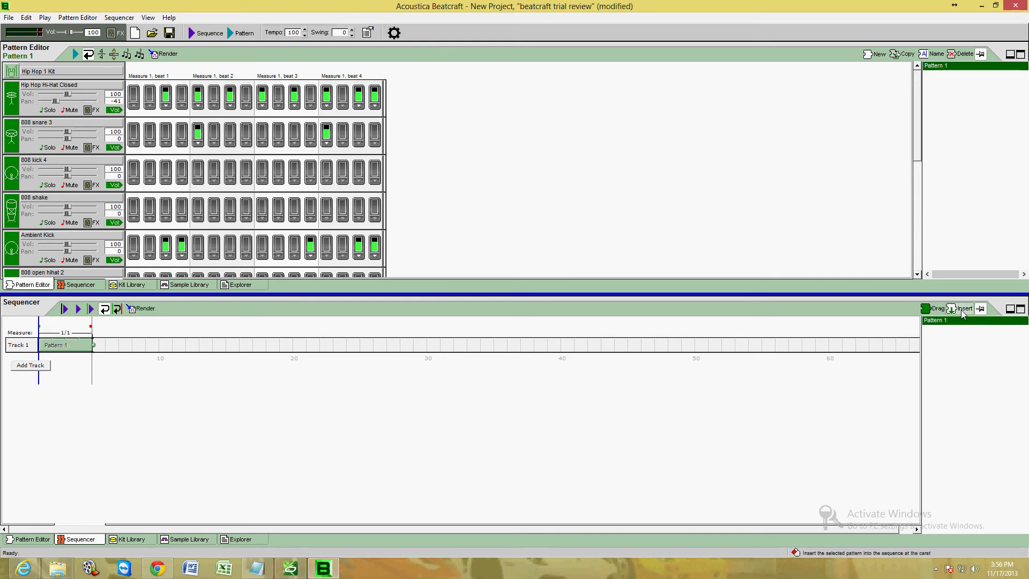
{"action": "left_click", "coordinate": [61, 346]}
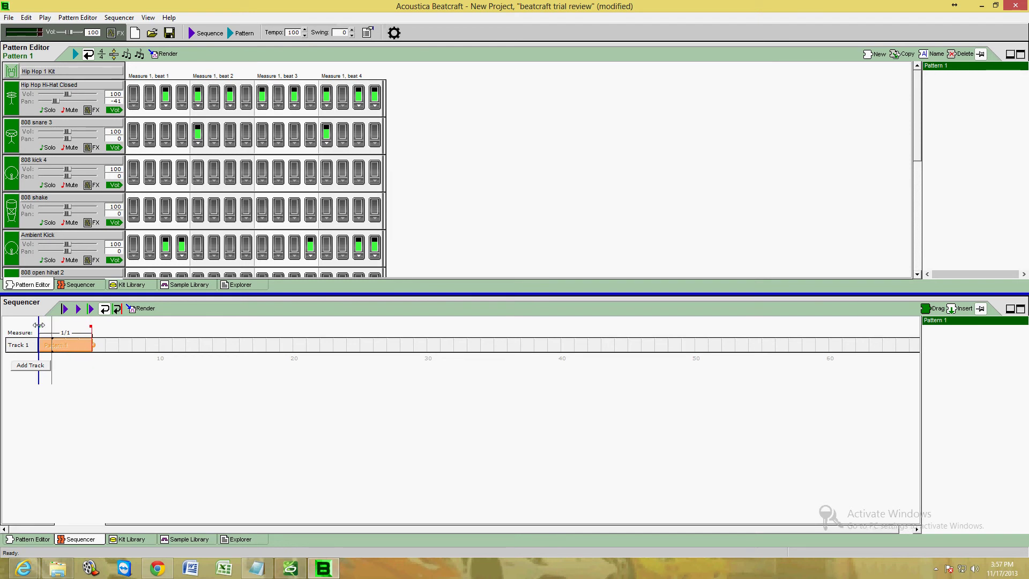
{"action": "left_click", "coordinate": [41, 358]}
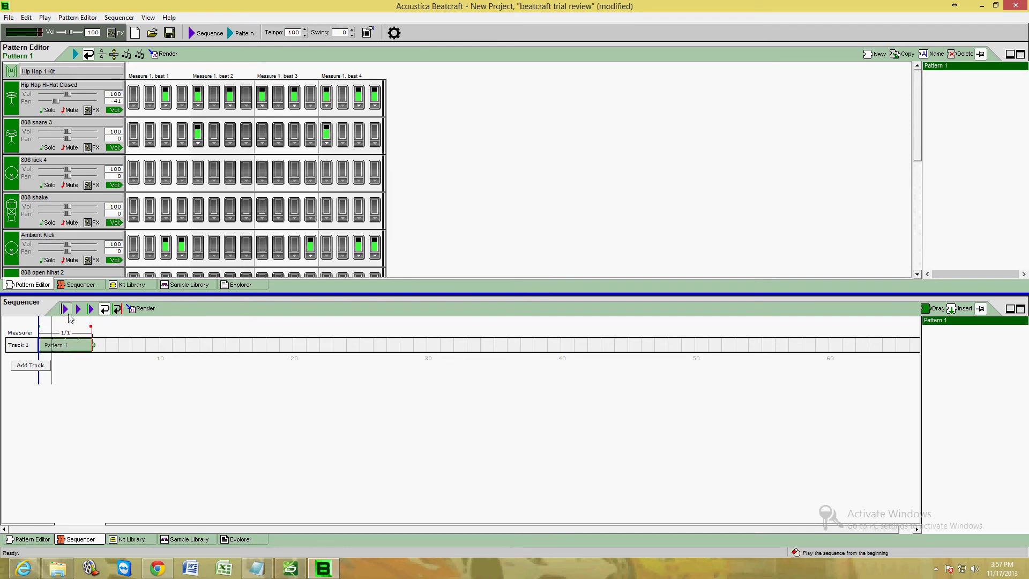
{"action": "left_click", "coordinate": [66, 309]}
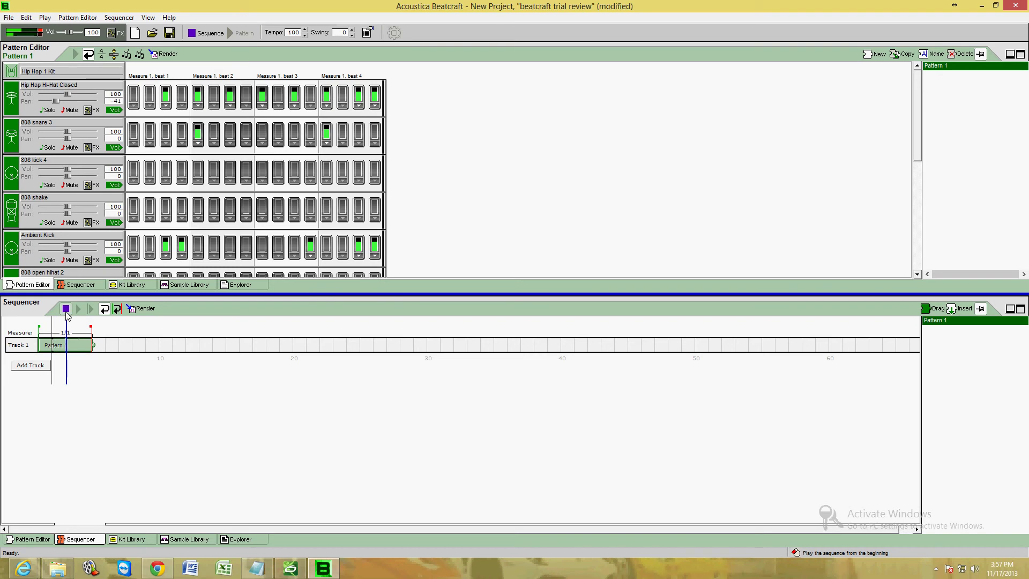
{"action": "left_click", "coordinate": [66, 310]}
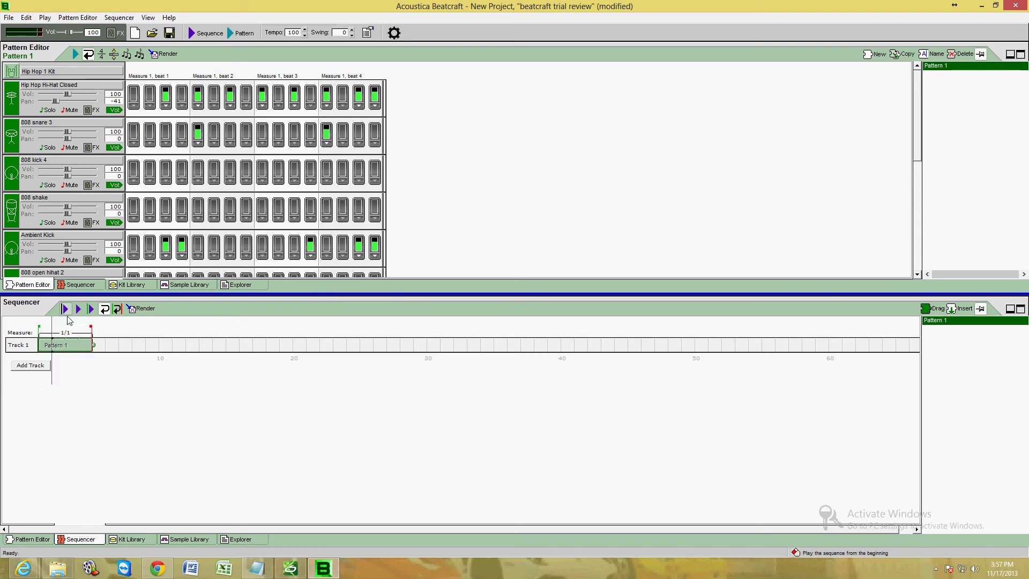
{"action": "left_click_drag", "start_coordinate": [65, 350], "coordinate": [132, 354]}
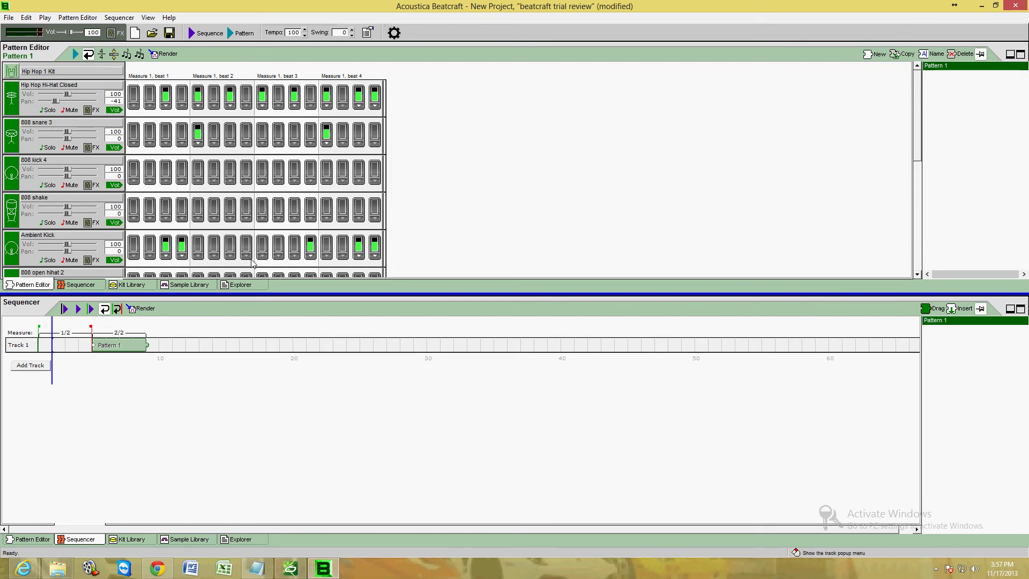
Clear all Ambient Kick and 808 snare hits from Pattern 1 and play the hi-hat-only pattern.
{"action": "left_click", "coordinate": [166, 246]}
{"action": "left_click", "coordinate": [182, 246]}
{"action": "left_click", "coordinate": [310, 246]}
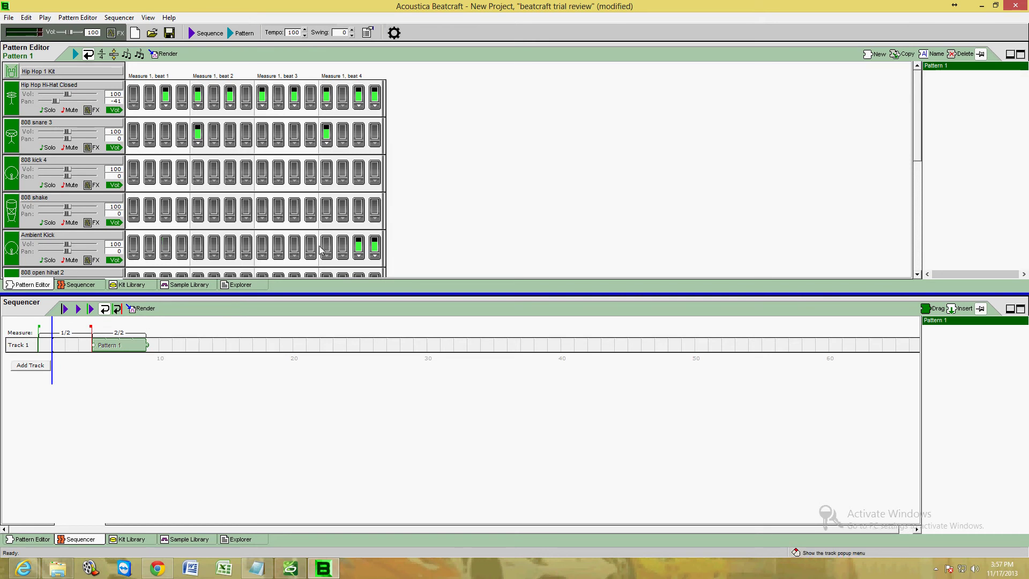
{"action": "left_click", "coordinate": [359, 245]}
{"action": "left_click", "coordinate": [375, 245]}
{"action": "left_click", "coordinate": [327, 134]}
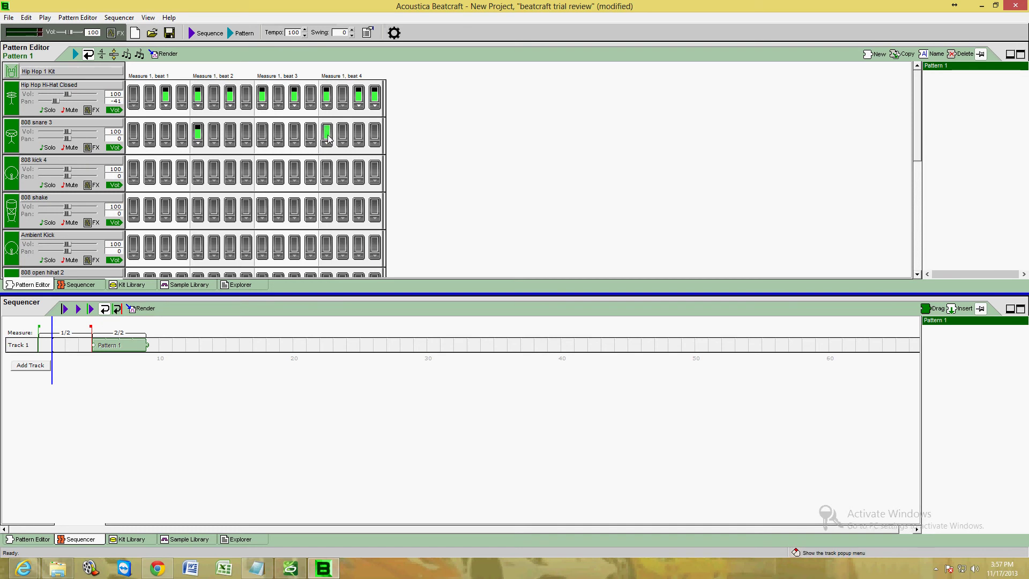
{"action": "left_click", "coordinate": [201, 139]}
{"action": "left_click", "coordinate": [75, 54]}
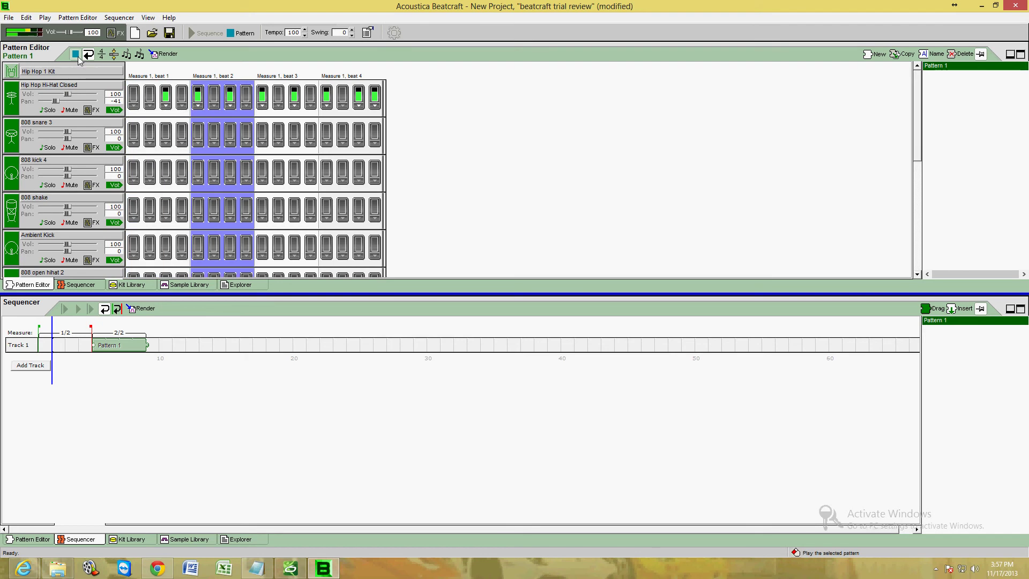
{"action": "left_click", "coordinate": [75, 54]}
Add a second Pattern 1 block to Track 1 and play the sequence from the beginning.
{"action": "left_click", "coordinate": [962, 307]}
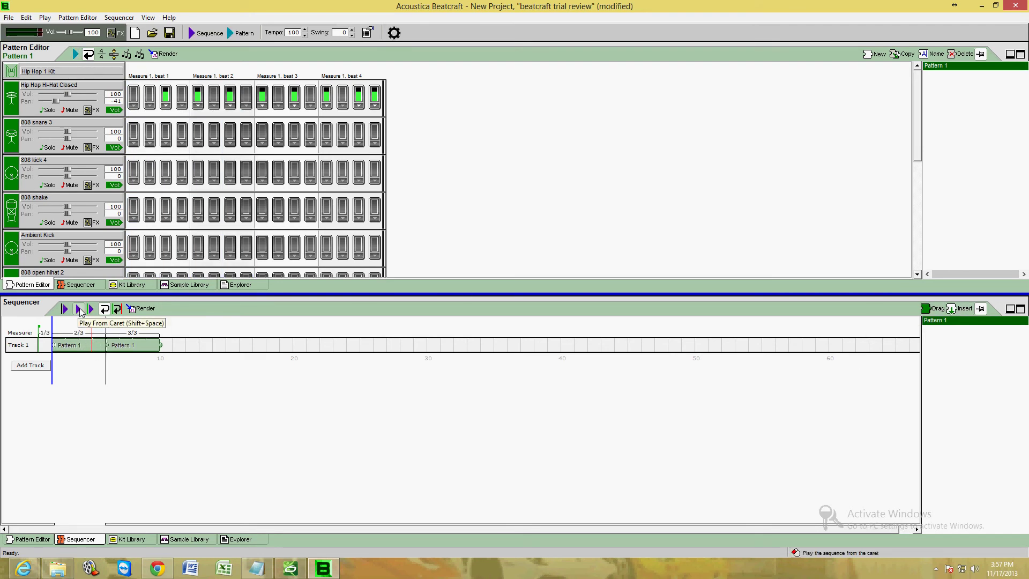
{"action": "left_click", "coordinate": [79, 309]}
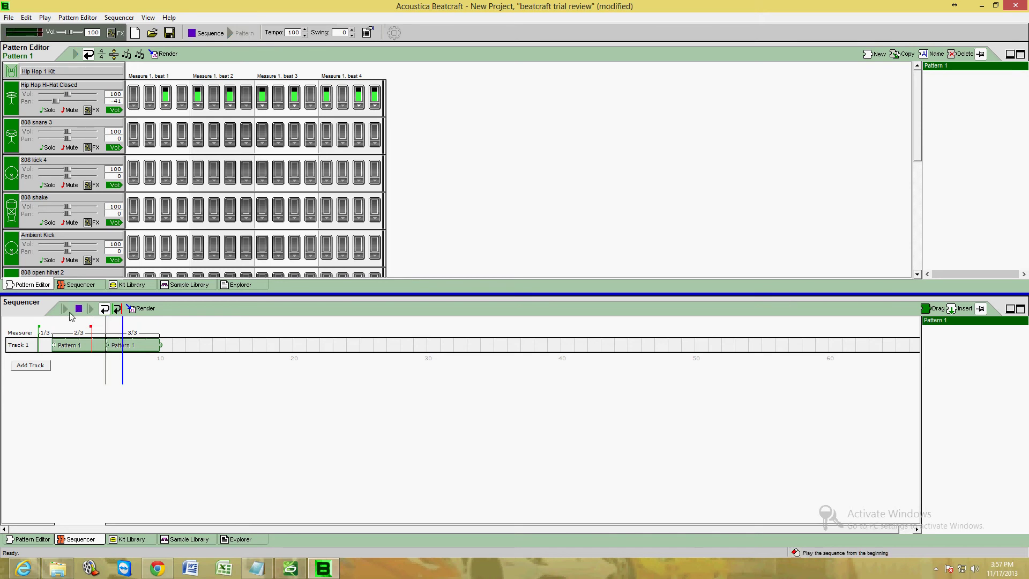
{"action": "left_click", "coordinate": [79, 311]}
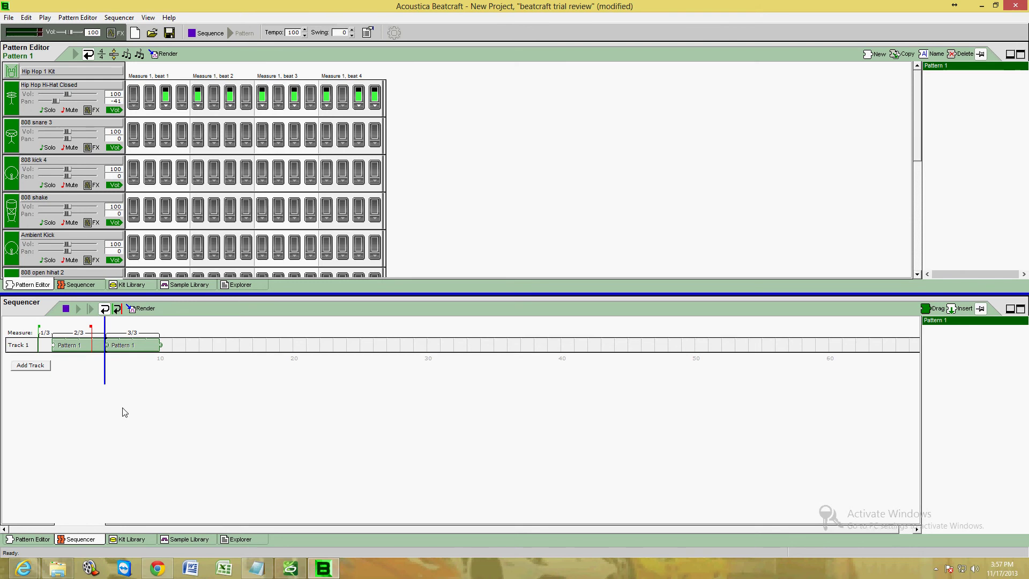
Delete the extra Pattern 1 block and shift the remaining block later on Track 1.
{"action": "left_click", "coordinate": [134, 347]}
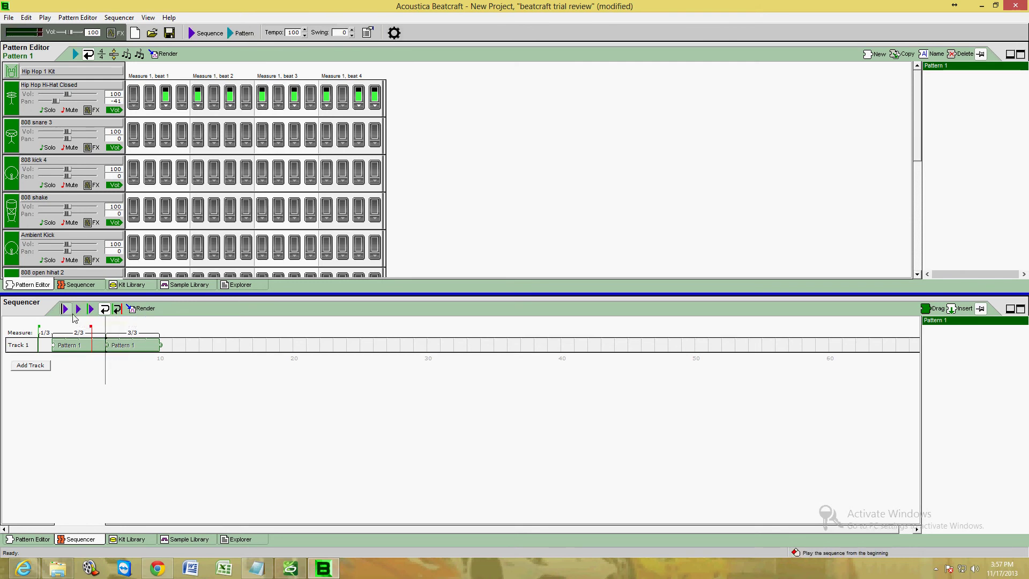
{"action": "key", "text": "Delete"}
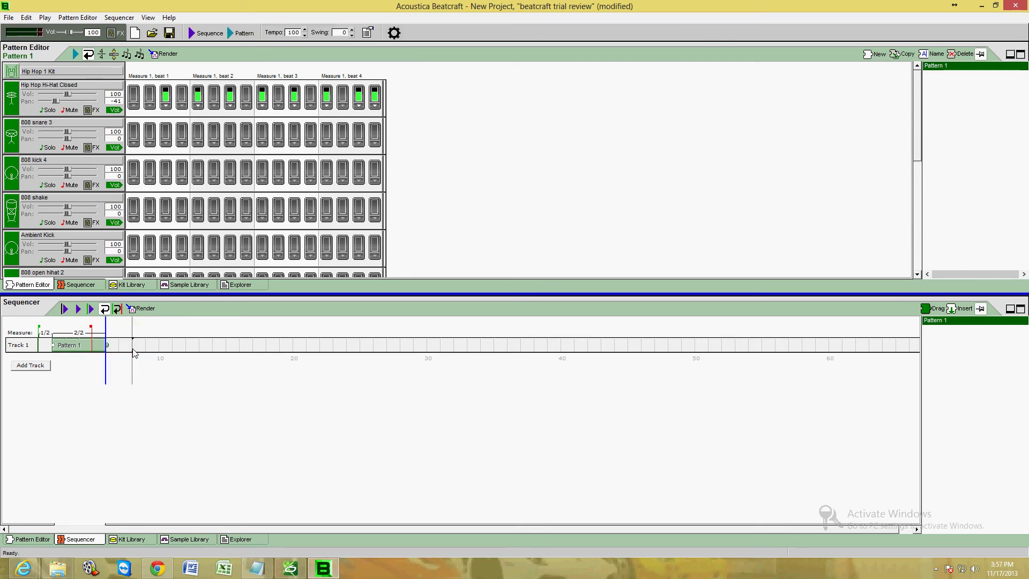
{"action": "left_click_drag", "start_coordinate": [83, 352], "coordinate": [139, 341]}
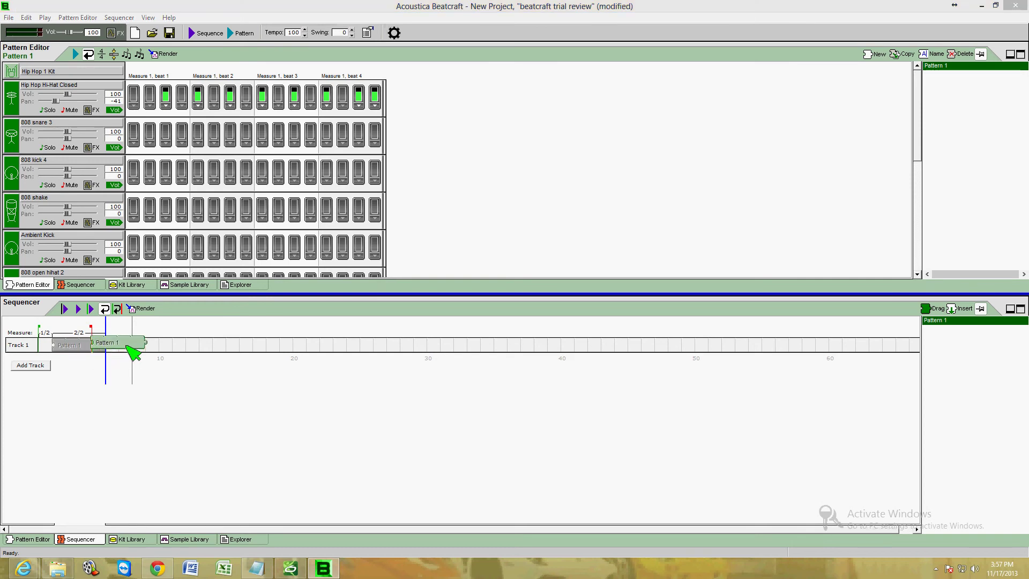
Restore the snare and Ambient Kick hits in Pattern 1, then test the sequence and the pattern.
{"action": "left_click", "coordinate": [199, 137]}
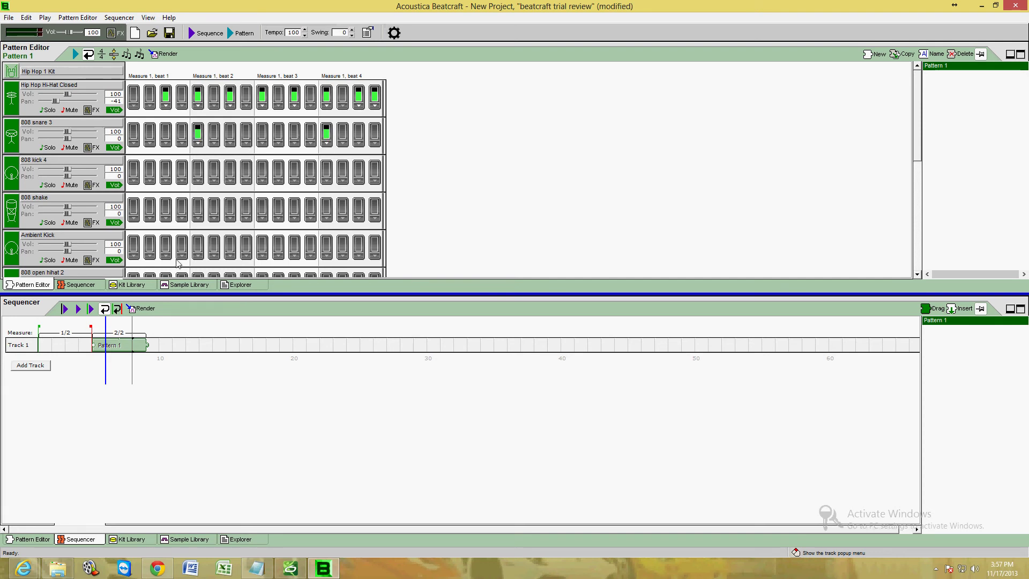
{"action": "left_click", "coordinate": [166, 250]}
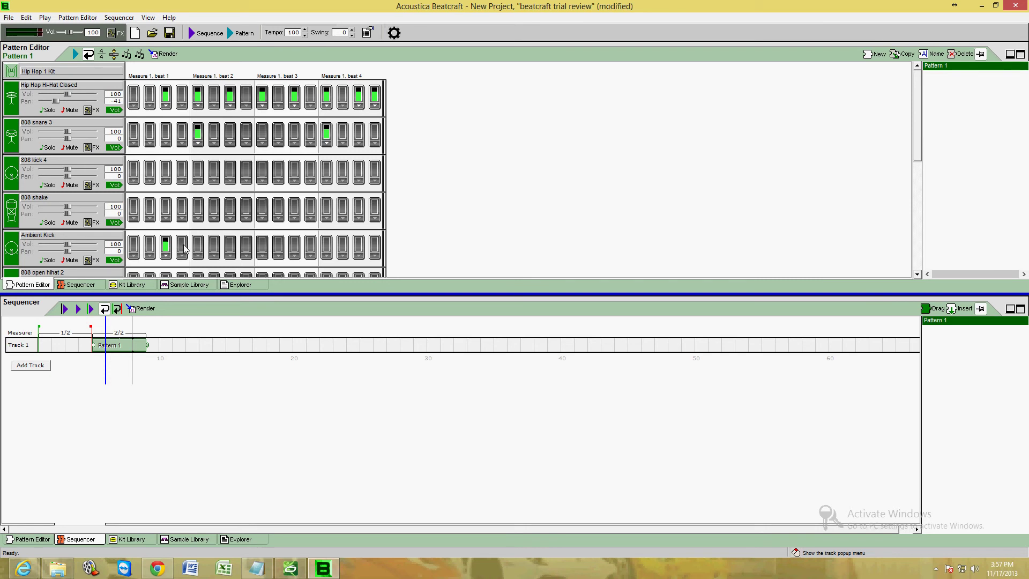
{"action": "left_click", "coordinate": [310, 250]}
{"action": "left_click", "coordinate": [358, 249]}
{"action": "left_click", "coordinate": [207, 35]}
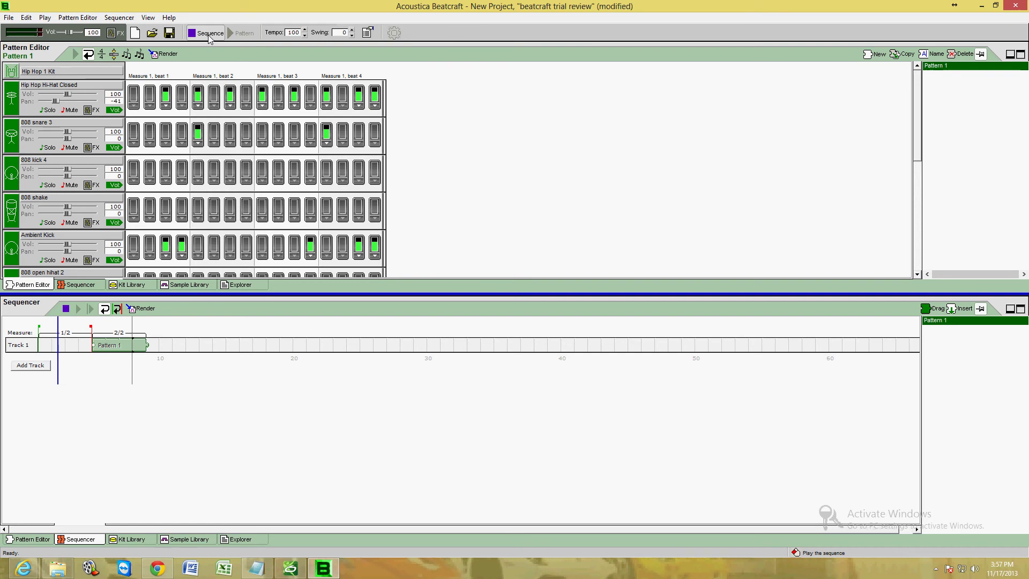
{"action": "left_click", "coordinate": [207, 35]}
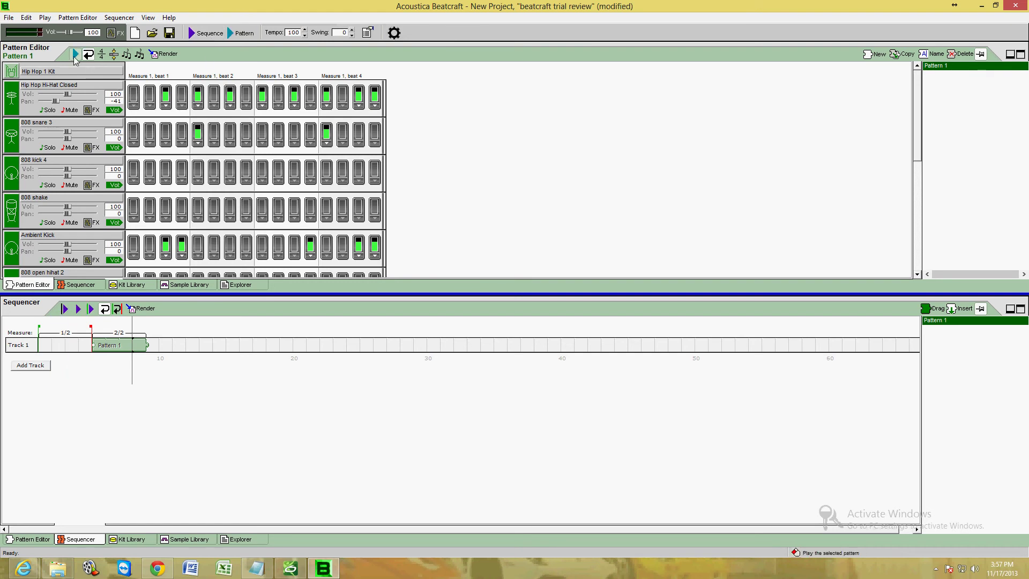
{"action": "left_click", "coordinate": [75, 54]}
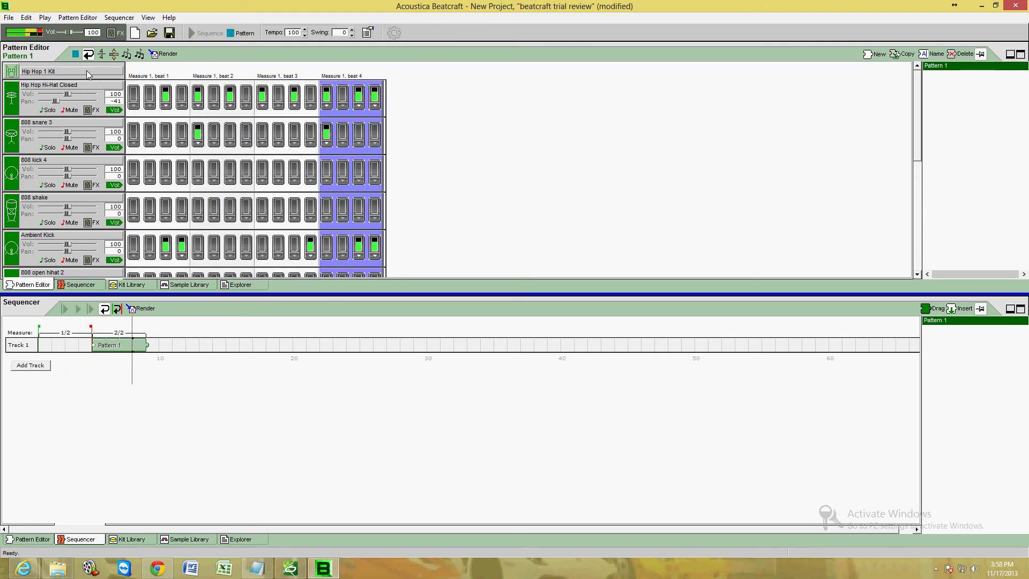
Replace the Track 1 block with a fresh Pattern 1 at measure 1 and play the sequence.
{"action": "key", "text": "space"}
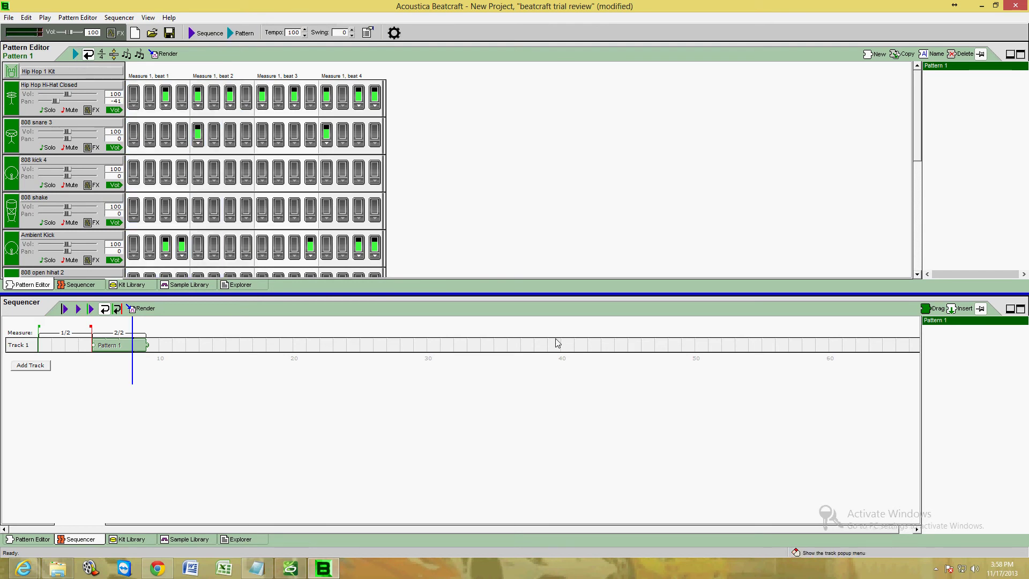
{"action": "left_click_drag", "start_coordinate": [114, 347], "coordinate": [79, 346]}
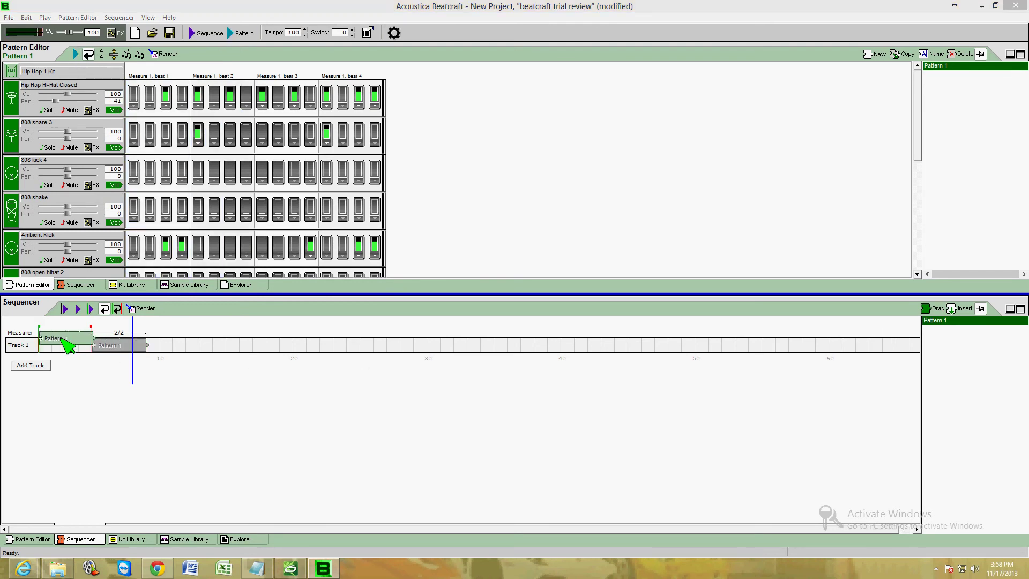
{"action": "key", "text": "Delete"}
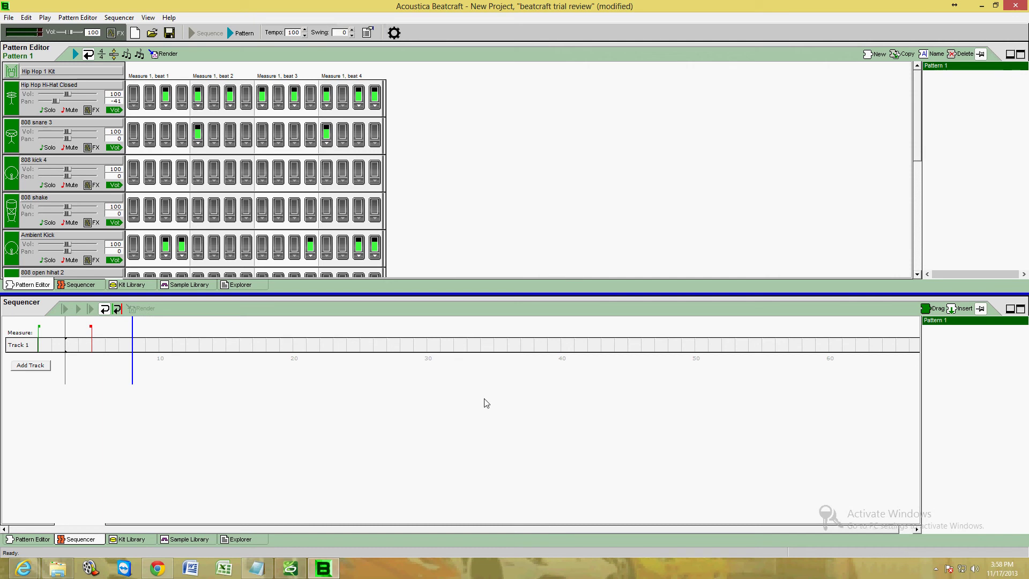
{"action": "left_click", "coordinate": [962, 308]}
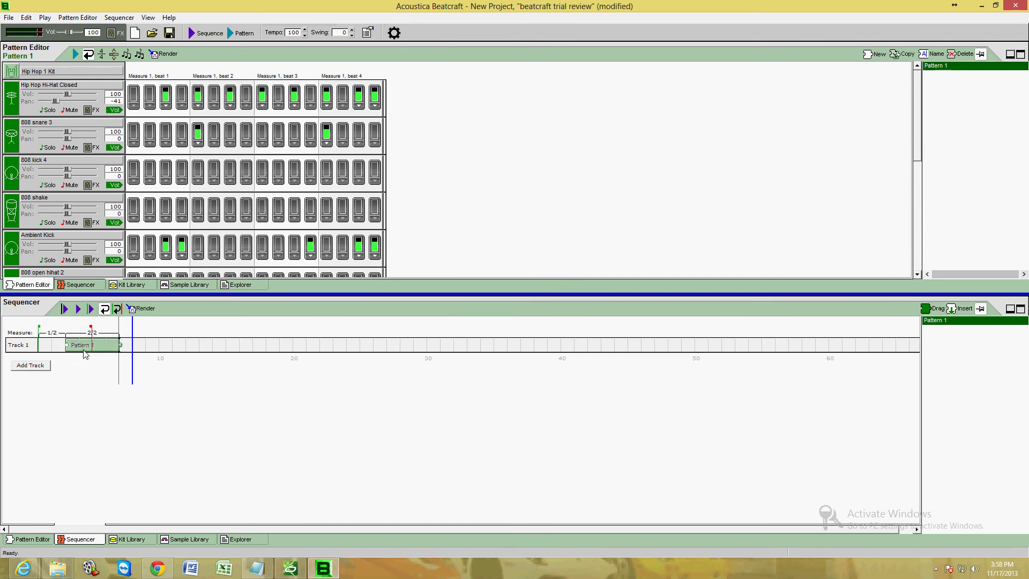
{"action": "left_click_drag", "start_coordinate": [85, 353], "coordinate": [59, 348]}
{"action": "left_click", "coordinate": [64, 309]}
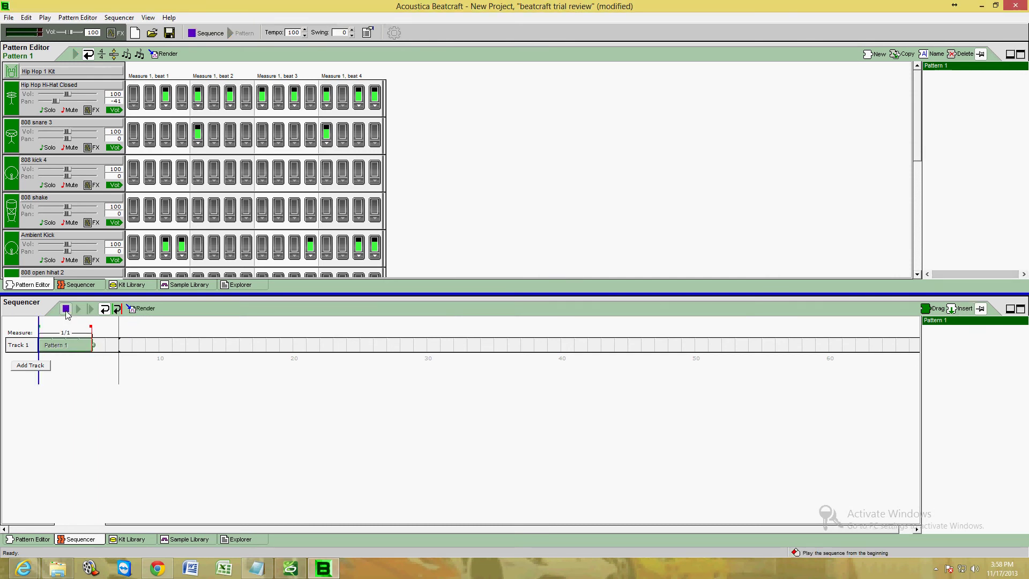
{"action": "left_click", "coordinate": [66, 310]}
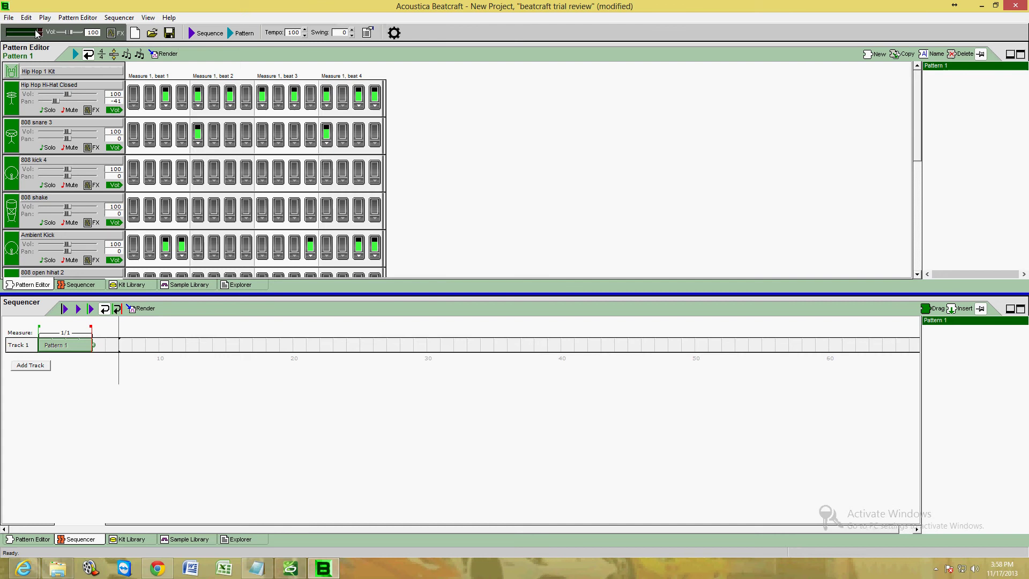
Glance at the File menu, replay Pattern 1, and open the pattern list's context menu.
{"action": "left_click", "coordinate": [9, 19]}
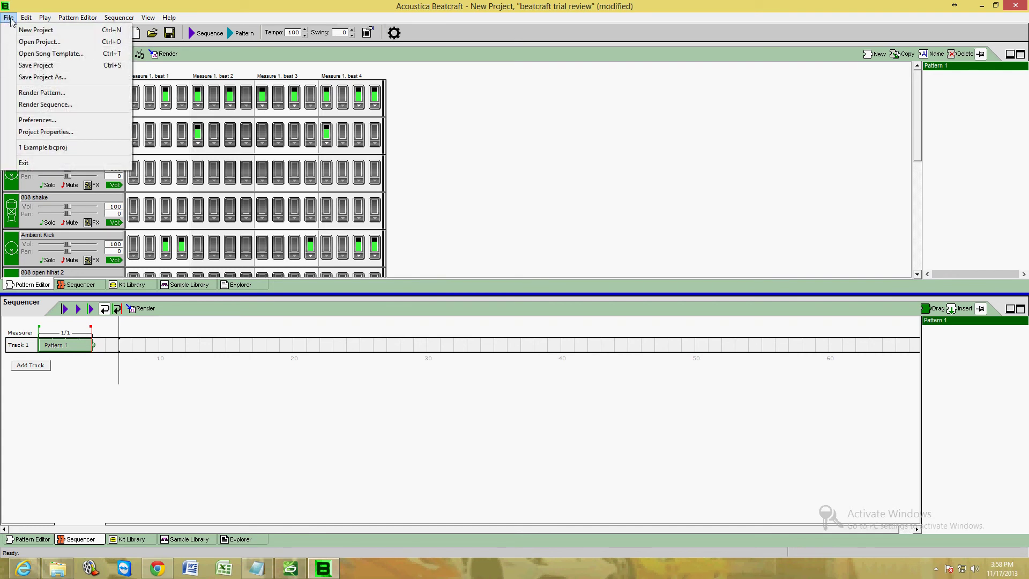
{"action": "left_click", "coordinate": [494, 124]}
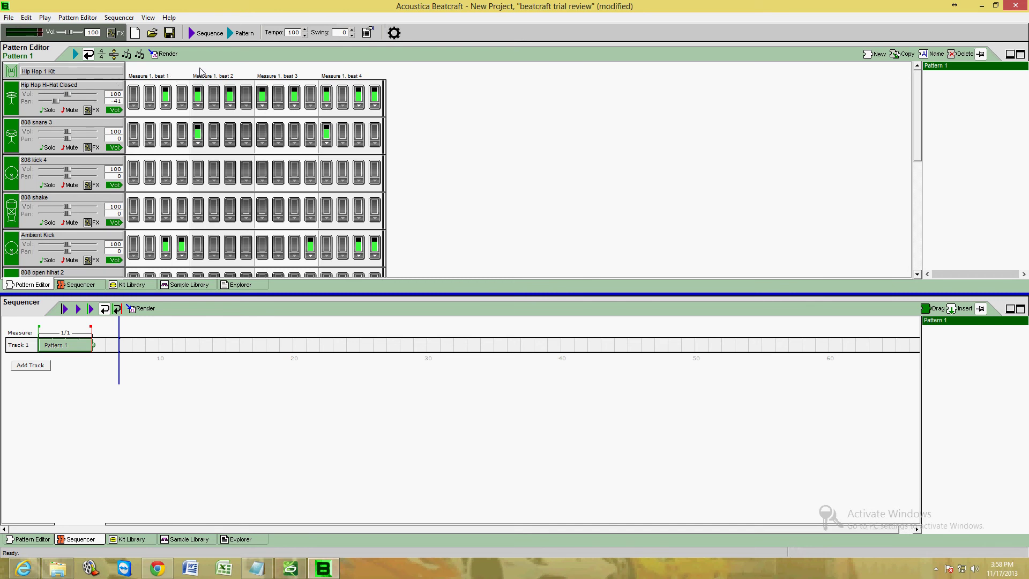
{"action": "left_click", "coordinate": [240, 33]}
{"action": "right_click", "coordinate": [946, 111]}
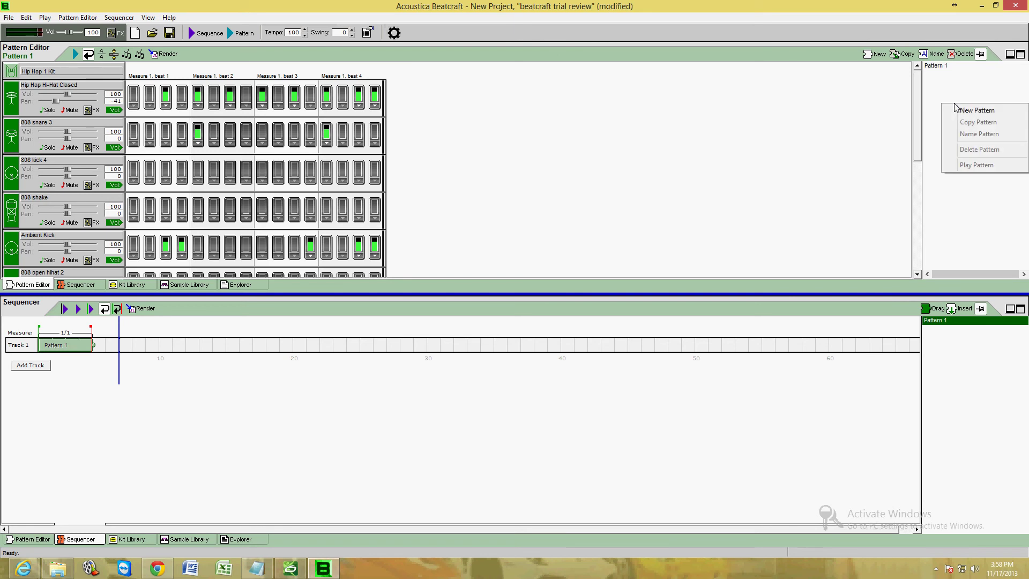
Create Pattern 2 and enter the first closed hi-hat hits across beats 1 to 3.
{"action": "left_click", "coordinate": [961, 112]}
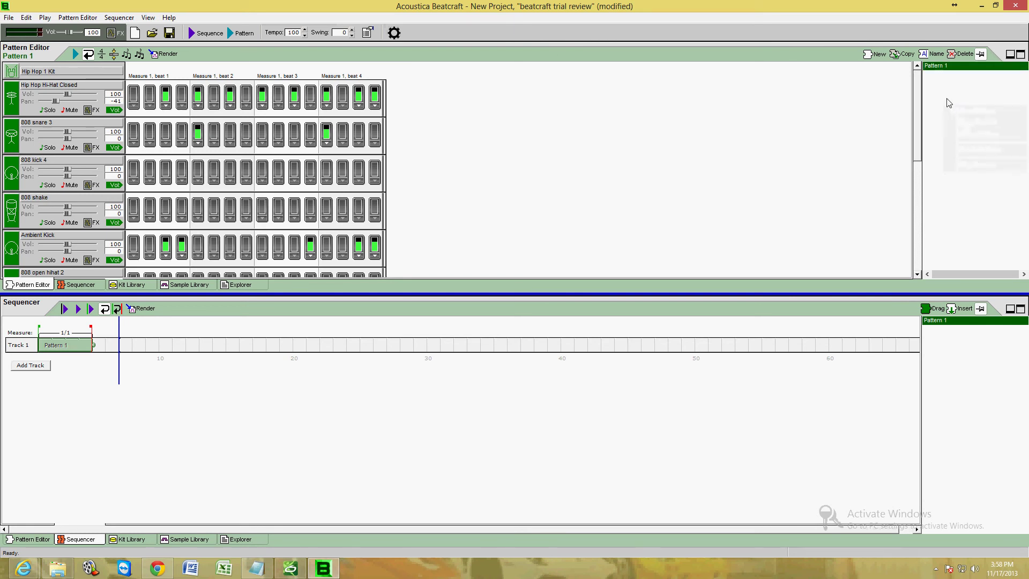
{"action": "left_click", "coordinate": [951, 105]}
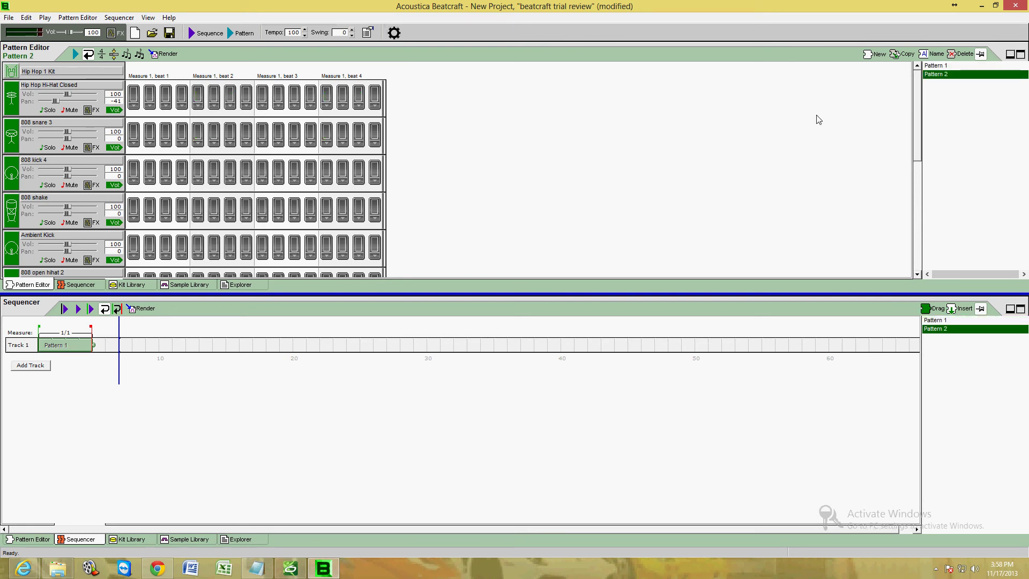
{"action": "left_click", "coordinate": [149, 95]}
{"action": "left_click", "coordinate": [213, 95]}
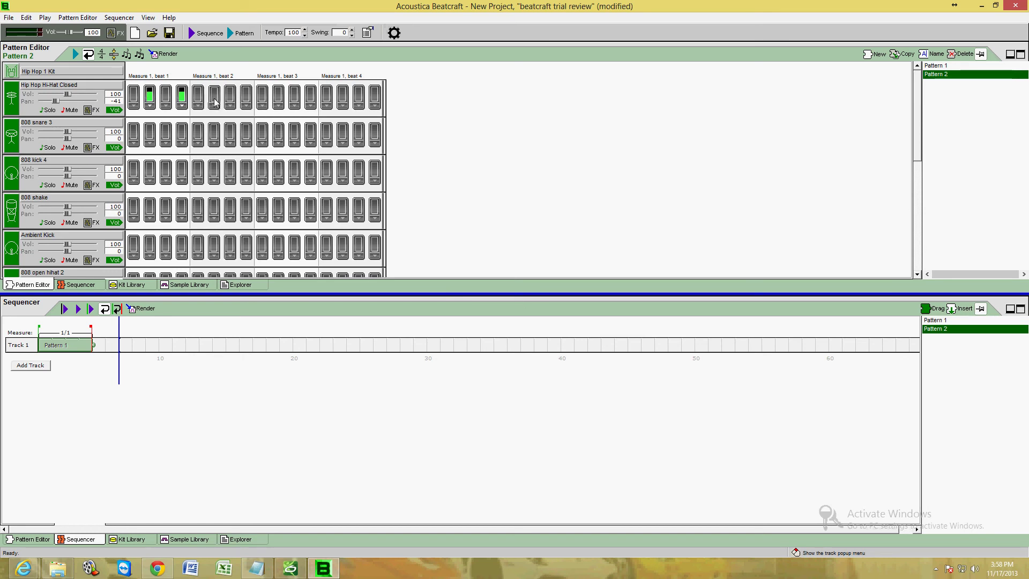
{"action": "left_click", "coordinate": [249, 97]}
{"action": "left_click", "coordinate": [311, 98]}
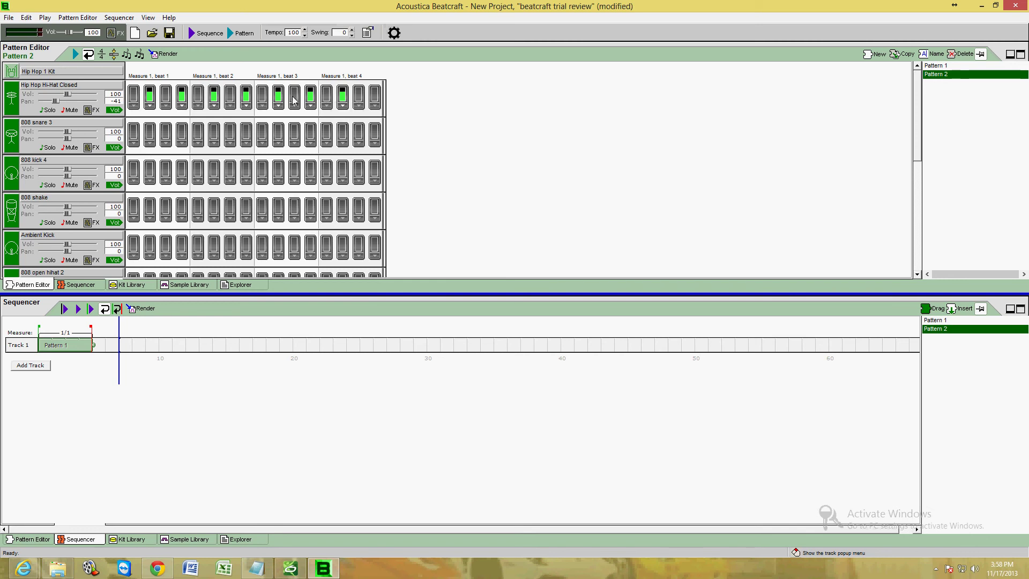
Correct Pattern 2's hi-hat hits to every other step, then play and stop it.
{"action": "left_click", "coordinate": [198, 98]}
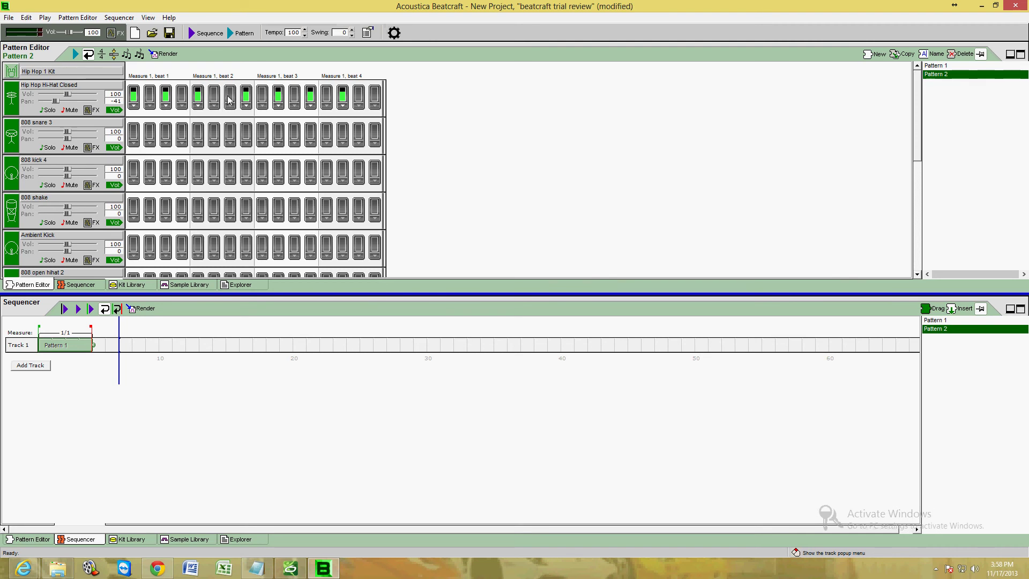
{"action": "left_click", "coordinate": [262, 99]}
{"action": "left_click", "coordinate": [310, 98]}
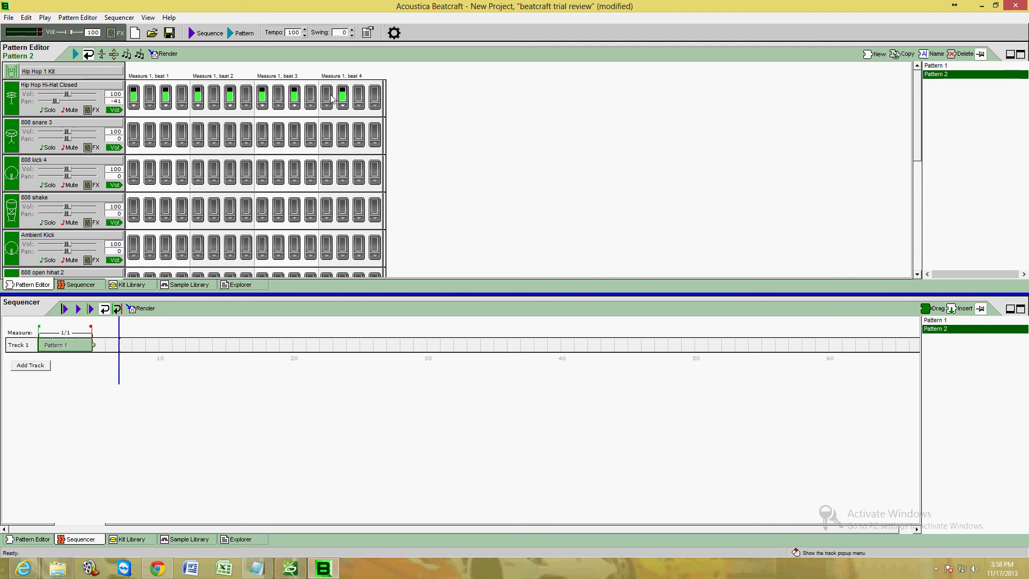
{"action": "left_click", "coordinate": [347, 103]}
{"action": "left_click", "coordinate": [76, 54]}
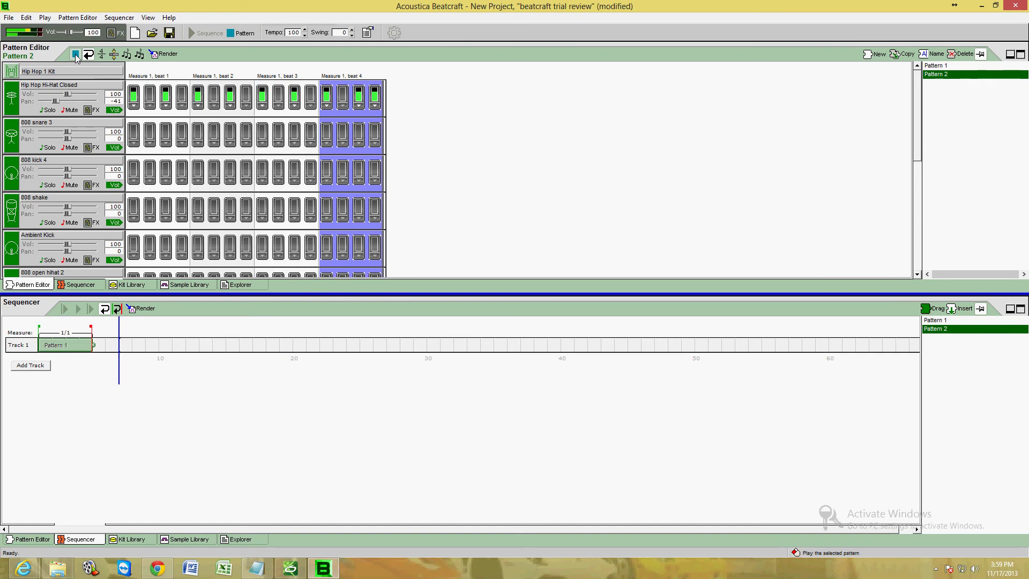
{"action": "left_click", "coordinate": [75, 54]}
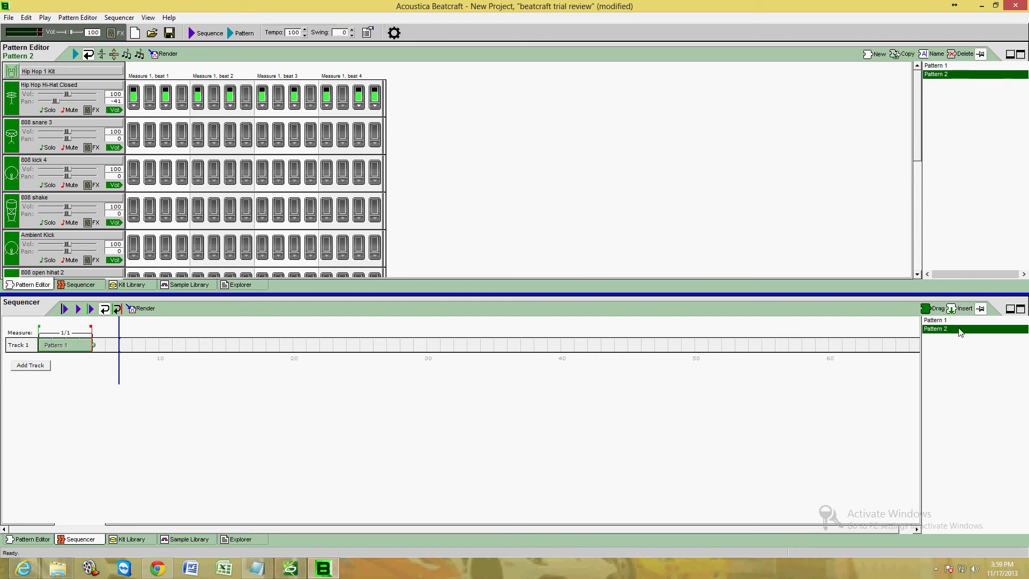
Add Pattern 2 to Track 1 at measure 1, with Pattern 1 moved into measure 2.
{"action": "left_click", "coordinate": [961, 309]}
{"action": "left_click_drag", "start_coordinate": [73, 348], "coordinate": [208, 347]}
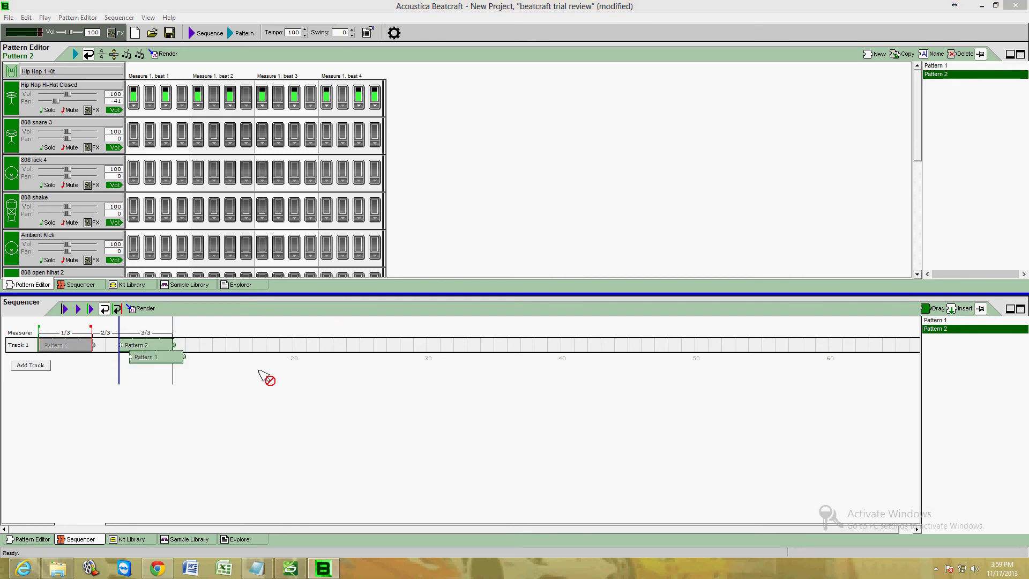
{"action": "left_click_drag", "start_coordinate": [143, 346], "coordinate": [71, 348]}
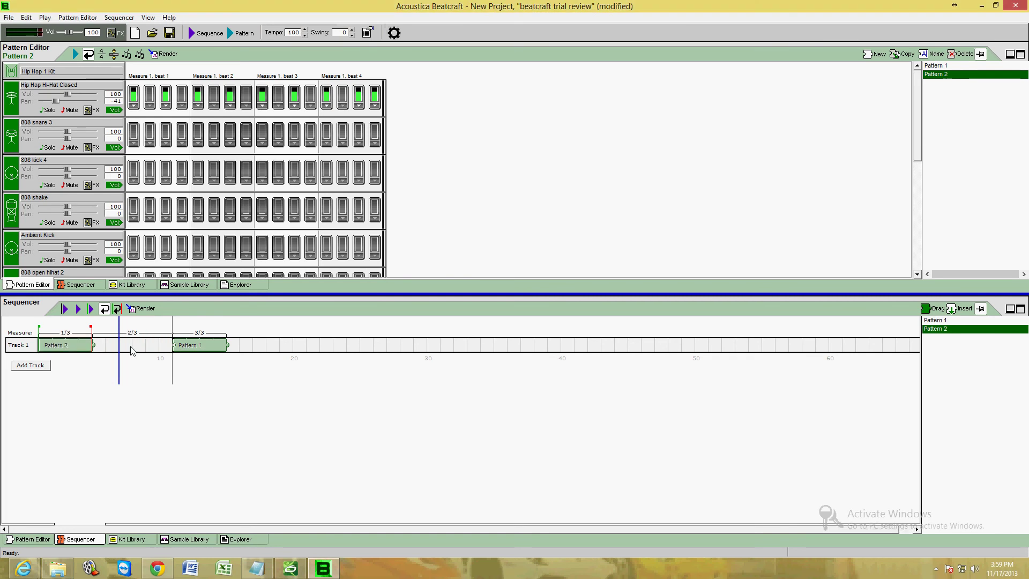
{"action": "left_click_drag", "start_coordinate": [194, 346], "coordinate": [119, 344]}
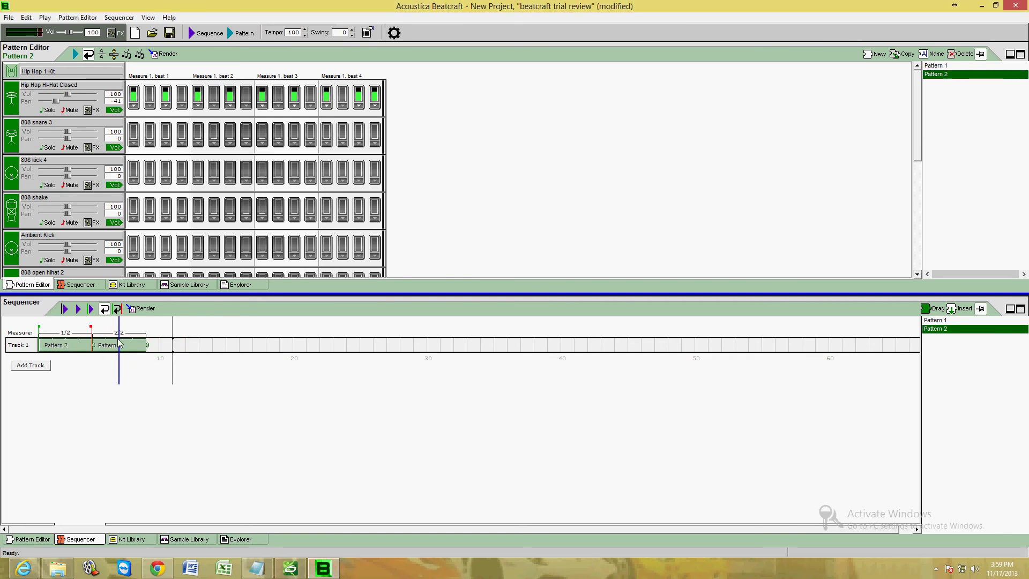
Create a new Pattern 3 with the Hi-Hat row filled on every step, and preview it.
{"action": "right_click", "coordinate": [941, 114]}
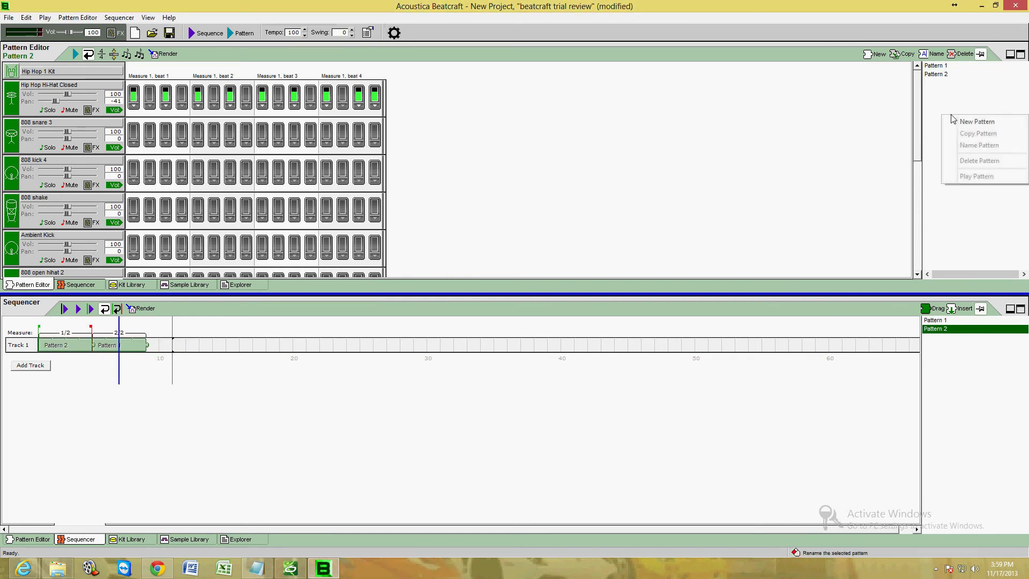
{"action": "left_click", "coordinate": [970, 120]}
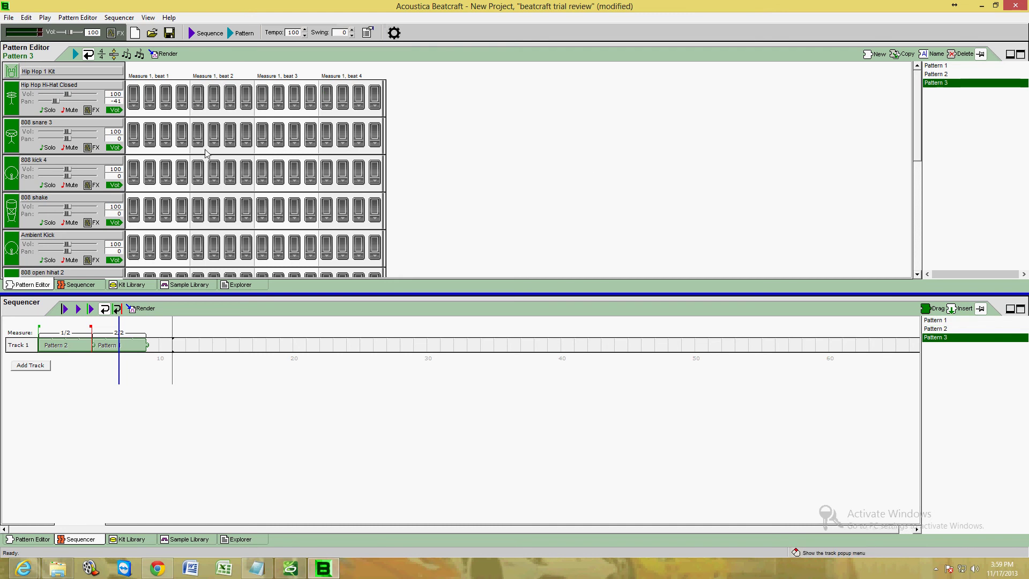
{"action": "left_click_drag", "start_coordinate": [136, 102], "coordinate": [159, 100]}
{"action": "left_click", "coordinate": [198, 99]}
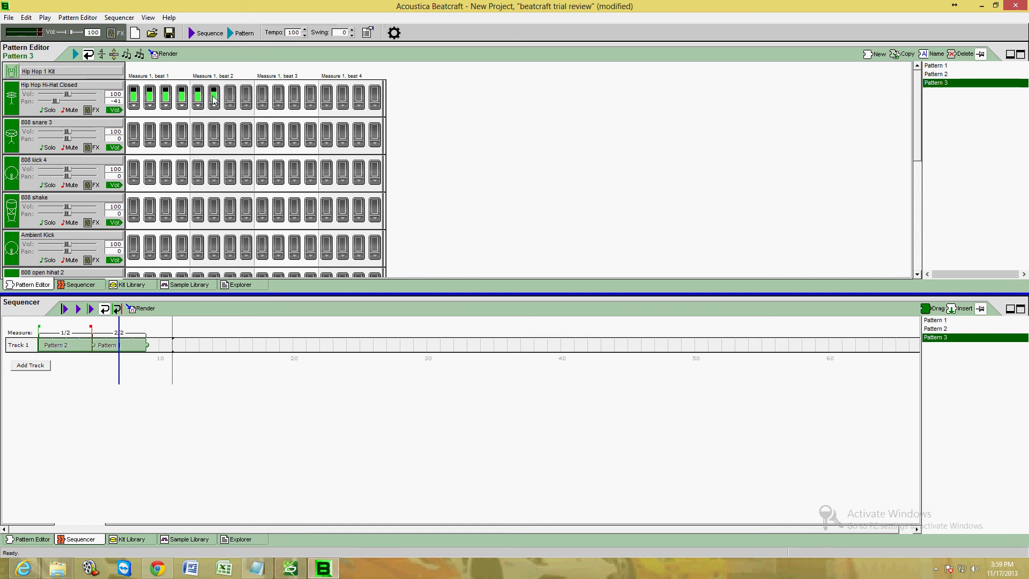
{"action": "left_click", "coordinate": [231, 100]}
{"action": "left_click", "coordinate": [263, 99]}
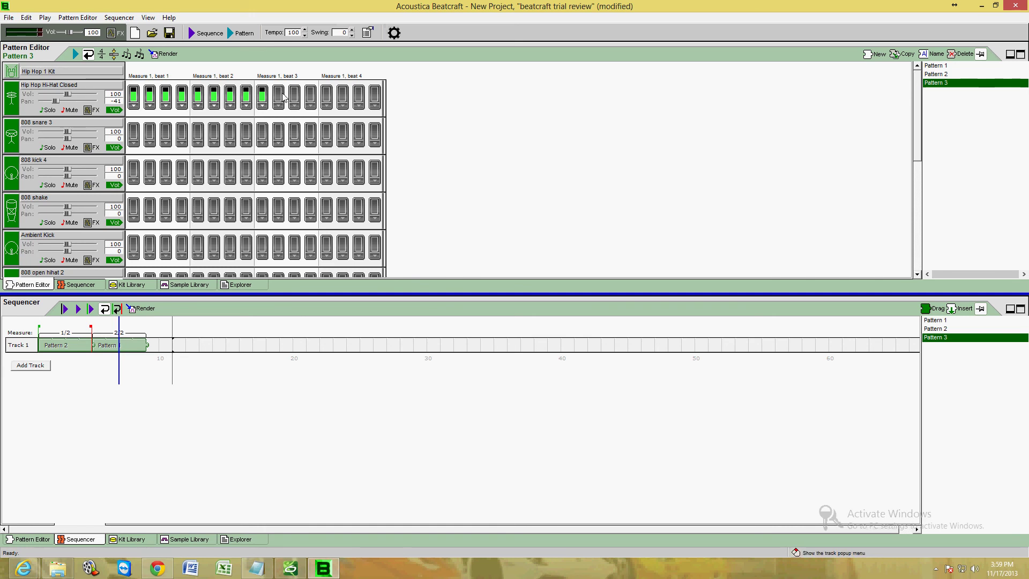
{"action": "left_click", "coordinate": [294, 100]}
{"action": "left_click", "coordinate": [327, 101]}
{"action": "left_click", "coordinate": [359, 100]}
{"action": "left_click", "coordinate": [375, 100]}
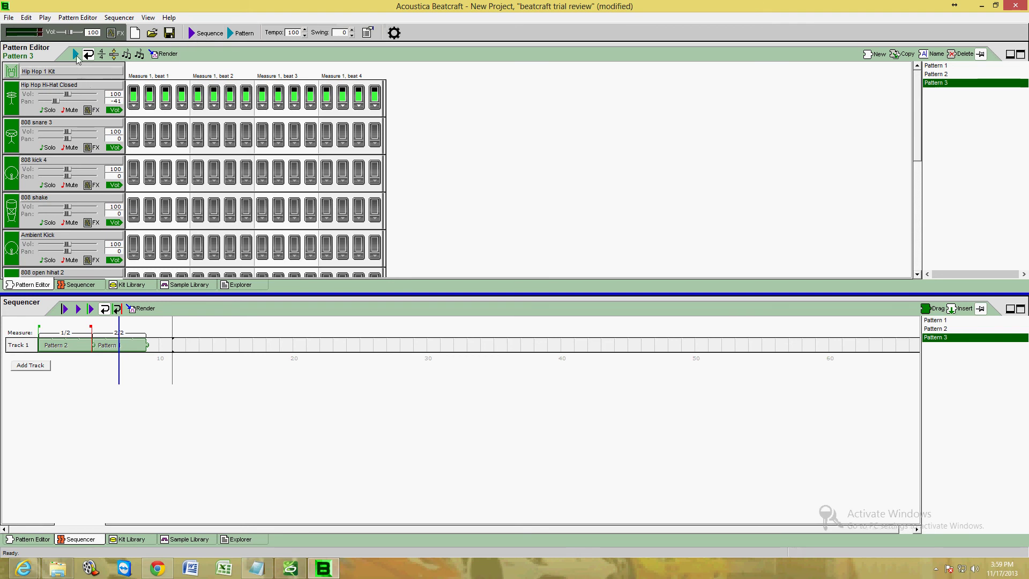
{"action": "left_click", "coordinate": [77, 55]}
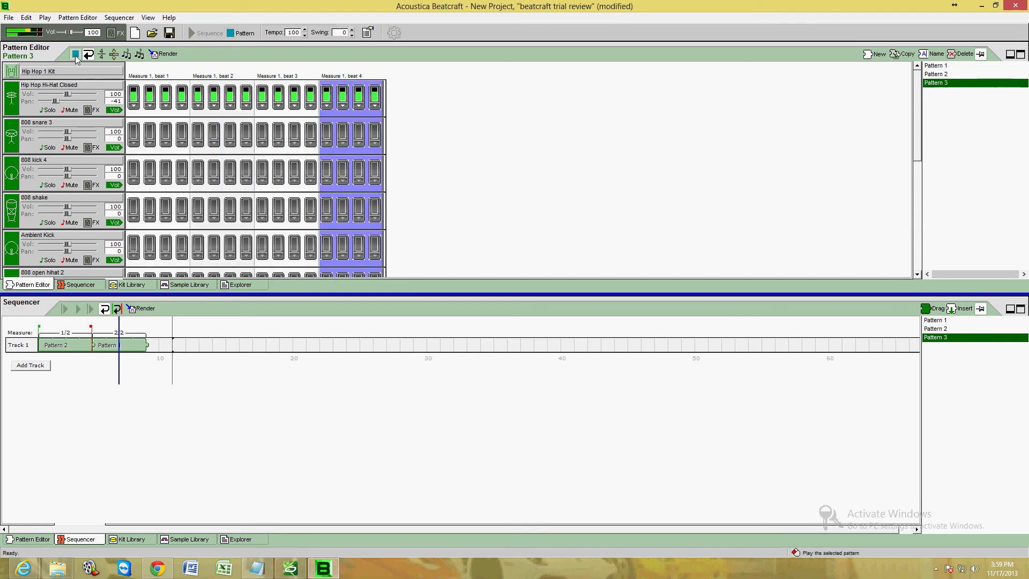
Add snare hits on beats 2 and 4 and Ambient Kick hits, then play Pattern 3.
{"action": "left_click", "coordinate": [180, 136]}
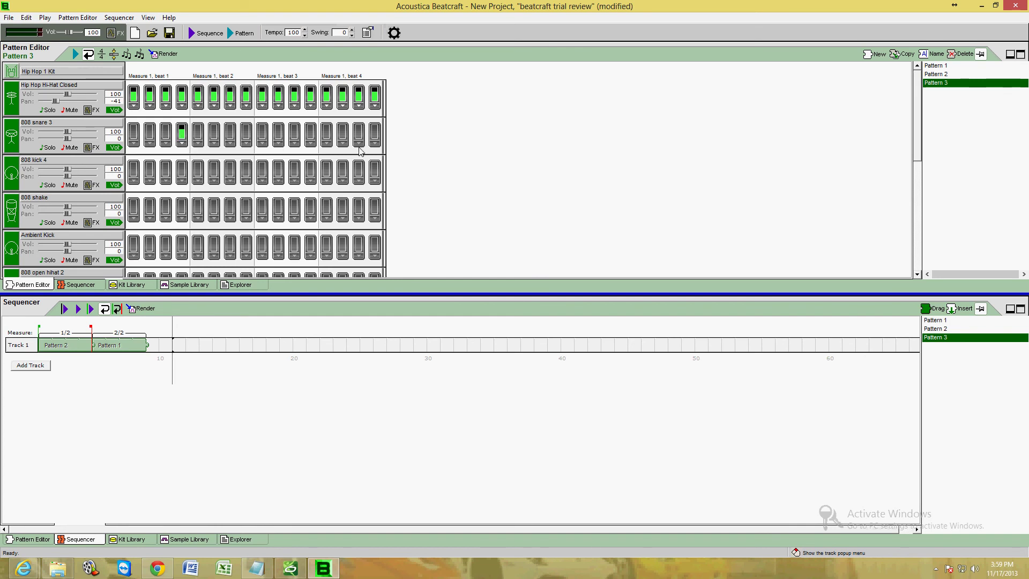
{"action": "left_click", "coordinate": [327, 137]}
{"action": "left_click", "coordinate": [198, 135]}
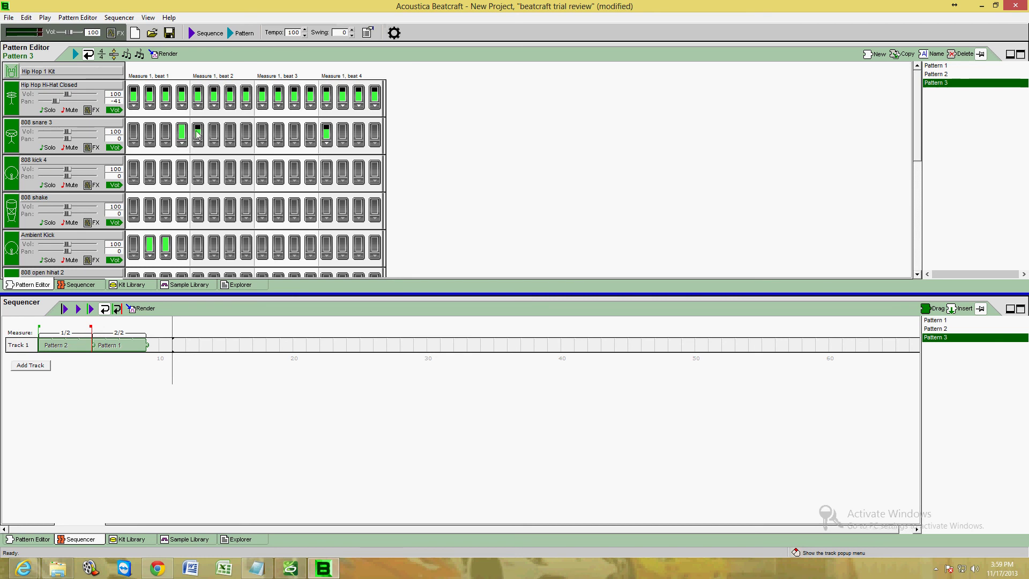
{"action": "left_click", "coordinate": [166, 245]}
{"action": "left_click", "coordinate": [167, 245]}
{"action": "left_click", "coordinate": [375, 246]}
{"action": "left_click", "coordinate": [197, 134]}
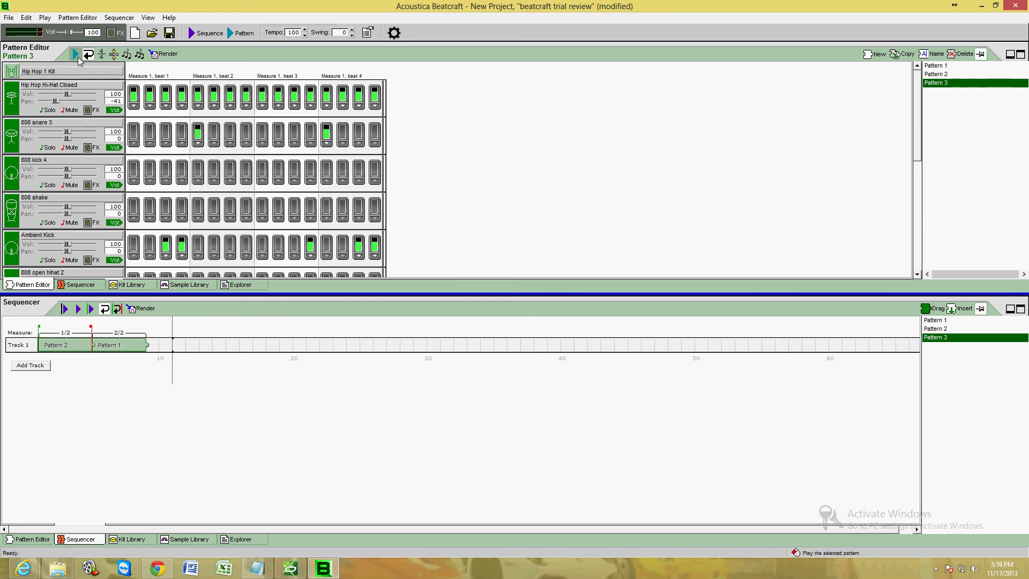
{"action": "left_click", "coordinate": [75, 55]}
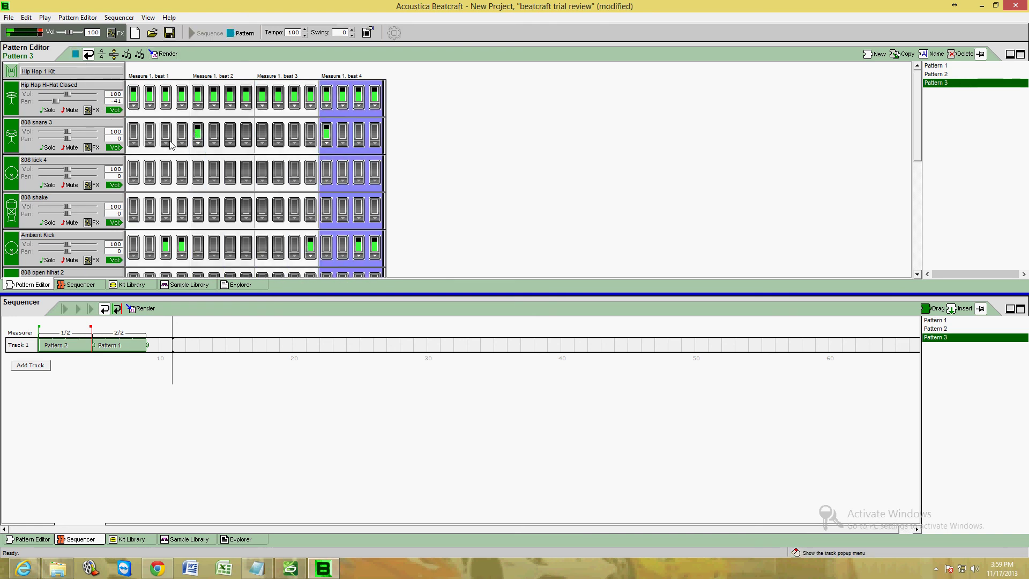
Stop playback and append two back-to-back Pattern 3 blocks after Pattern 1.
{"action": "left_click", "coordinate": [76, 55]}
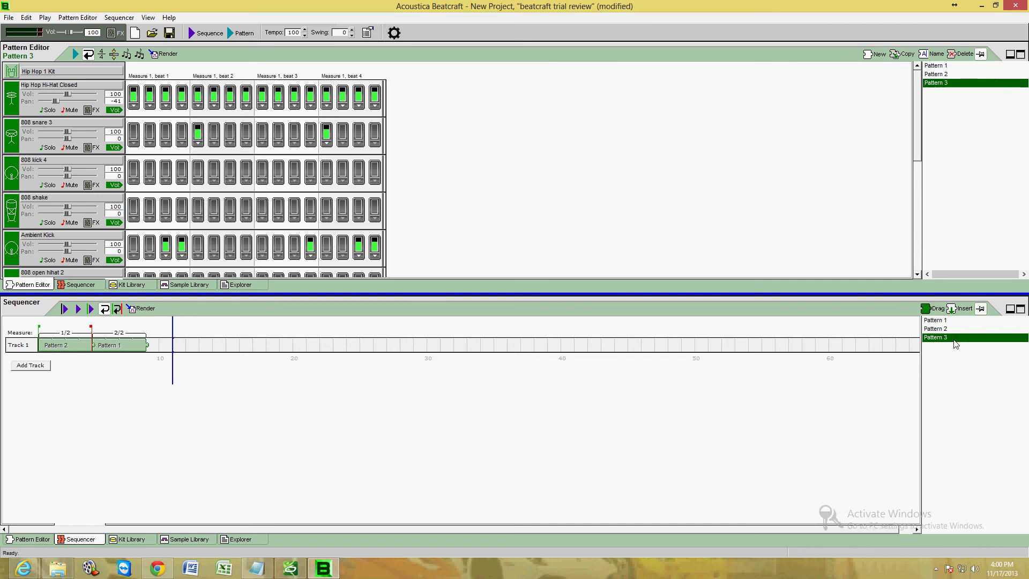
{"action": "left_click", "coordinate": [961, 308]}
{"action": "left_click", "coordinate": [962, 308]}
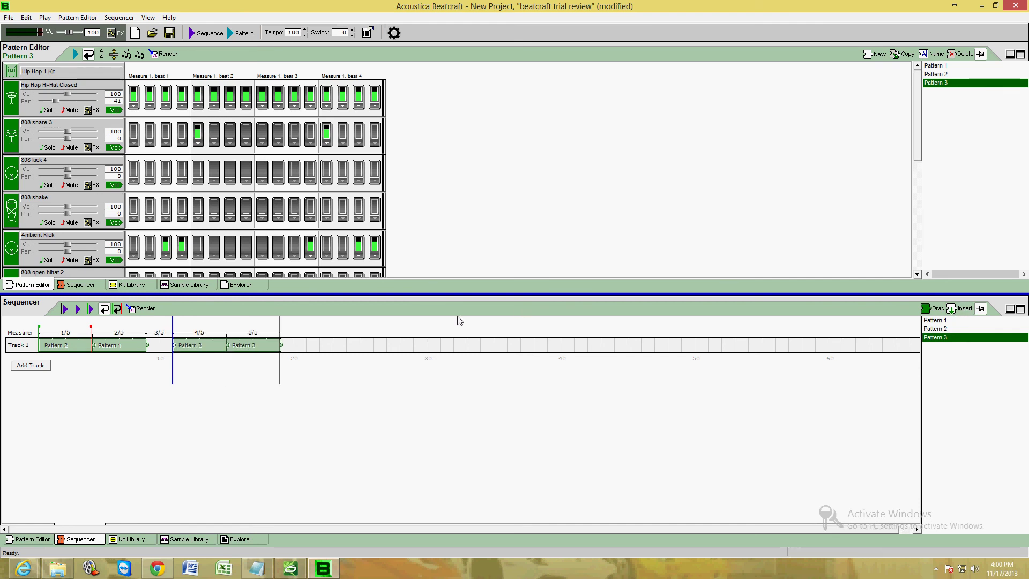
{"action": "mouse_move", "coordinate": [193, 349]}
{"action": "left_mouse_down"}
{"action": "mouse_move", "coordinate": [233, 354]}
{"action": "mouse_move", "coordinate": [238, 370]}
{"action": "left_mouse_up"}
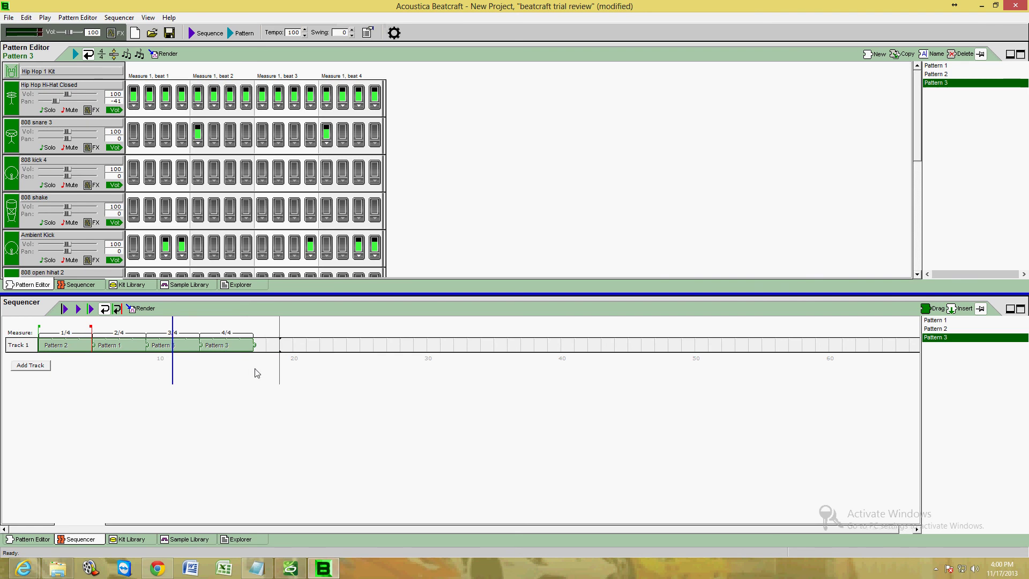
Play the four-measure Track 1 sequence through, stop it, and open the File menu.
{"action": "left_click", "coordinate": [66, 309]}
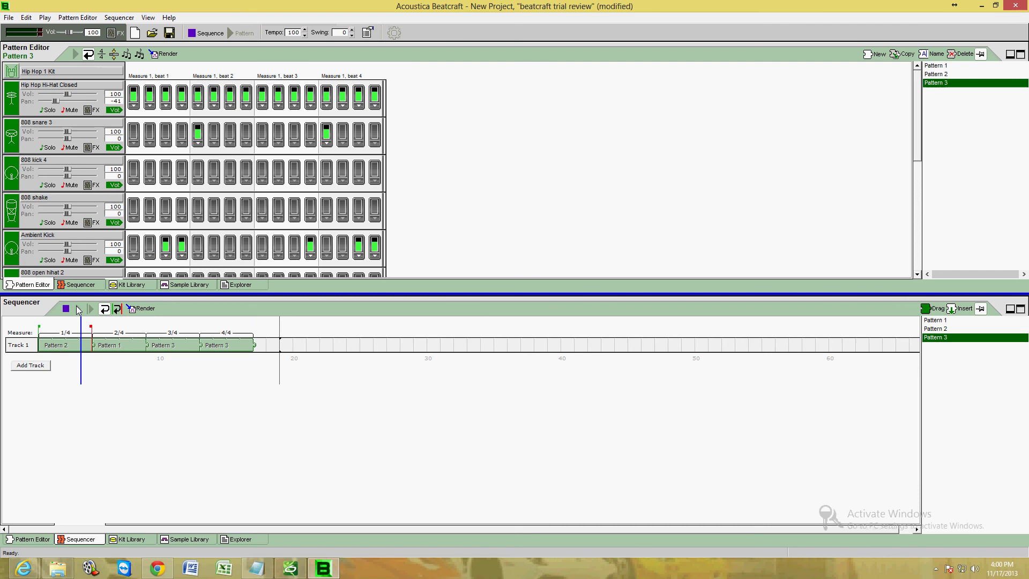
{"action": "left_click", "coordinate": [66, 308]}
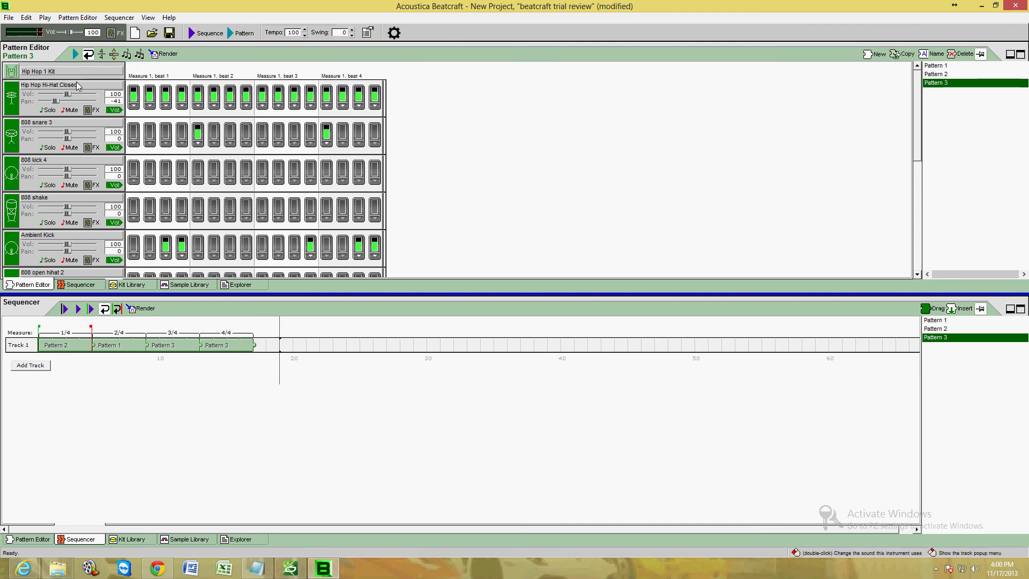
{"action": "left_click", "coordinate": [11, 18]}
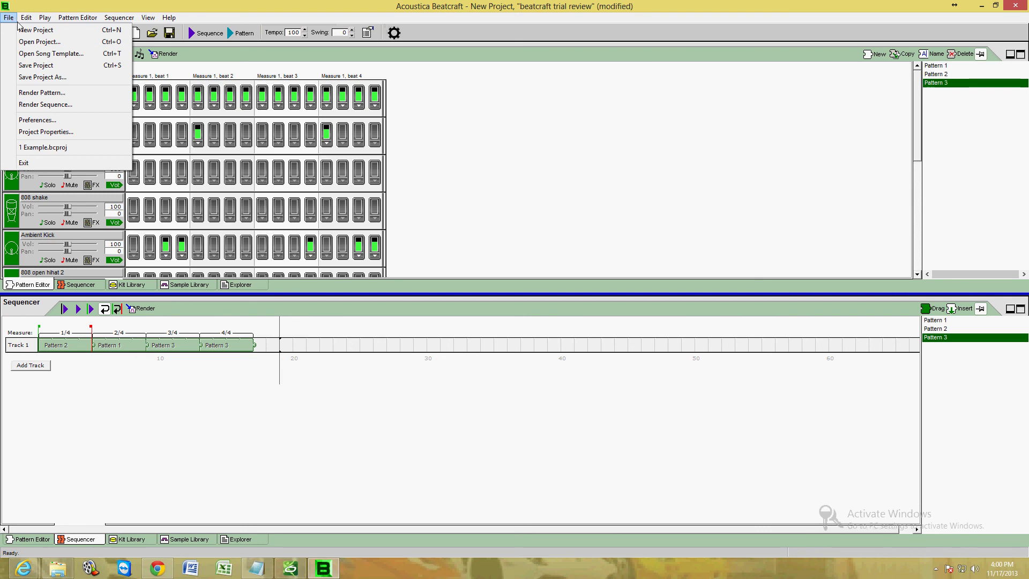
Dismiss the File menu, then start a Render with MP3 as the output format.
{"action": "left_click", "coordinate": [18, 21]}
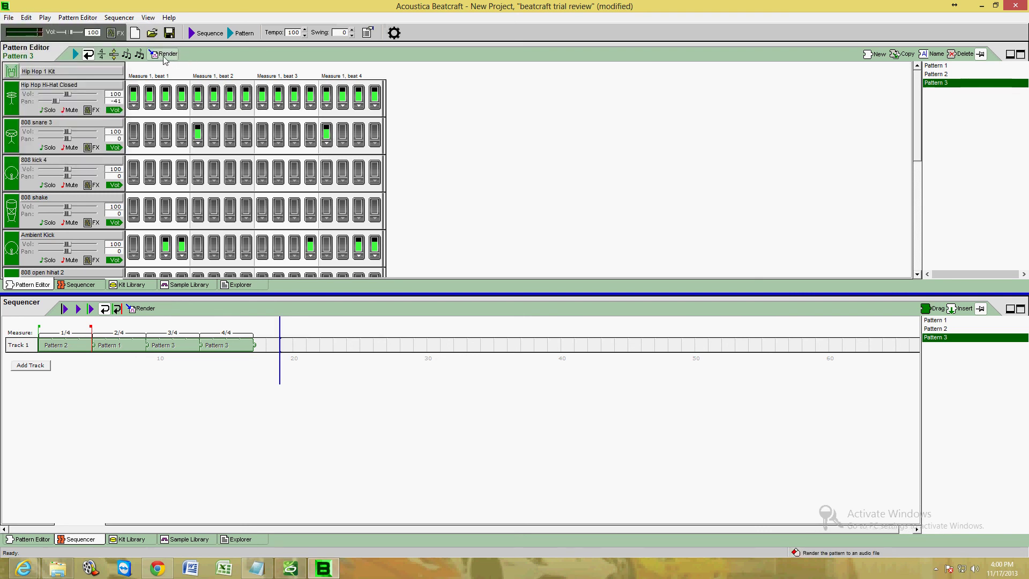
{"action": "left_click", "coordinate": [167, 55]}
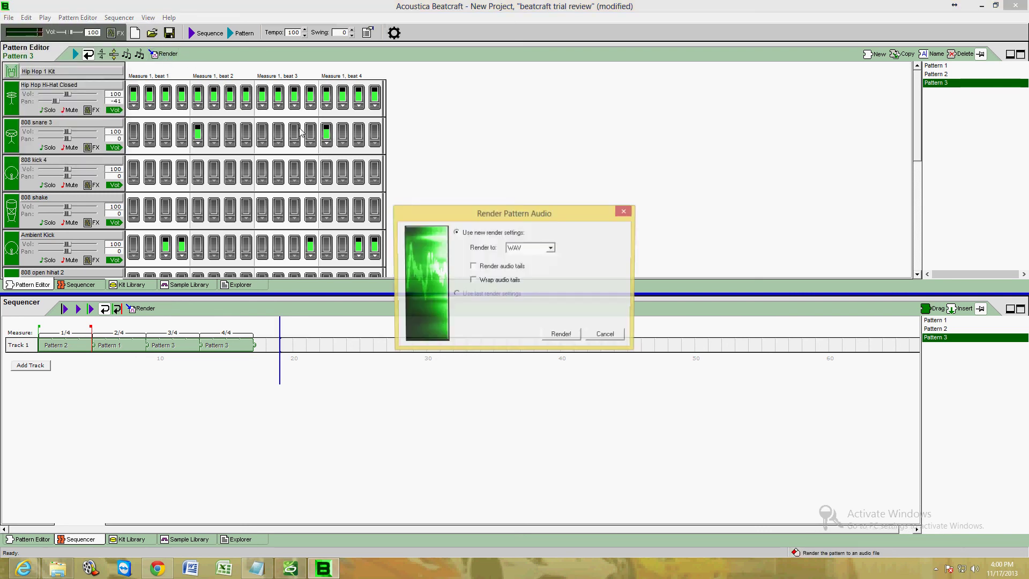
{"action": "left_click", "coordinate": [523, 250]}
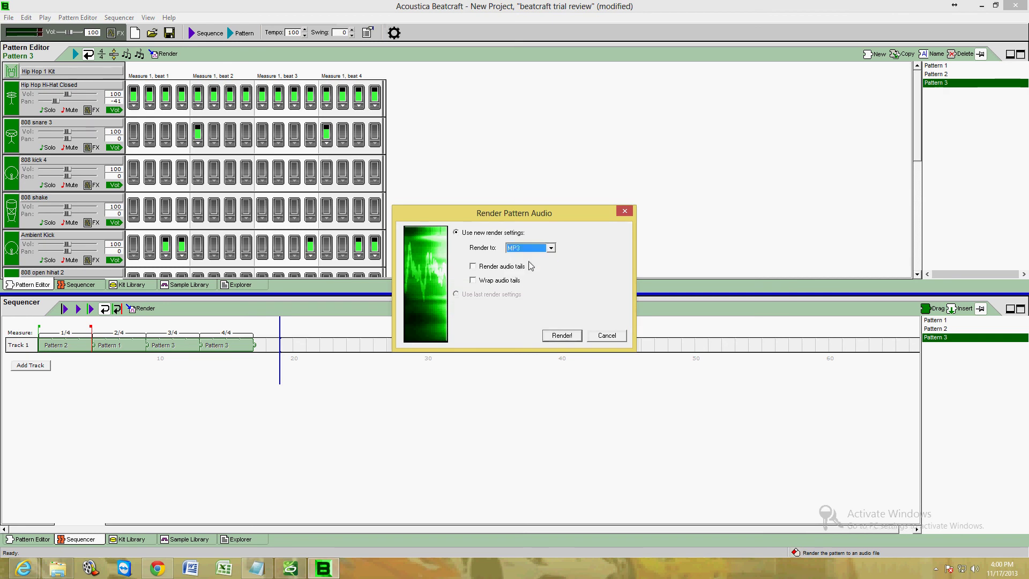
{"action": "left_click", "coordinate": [563, 336]}
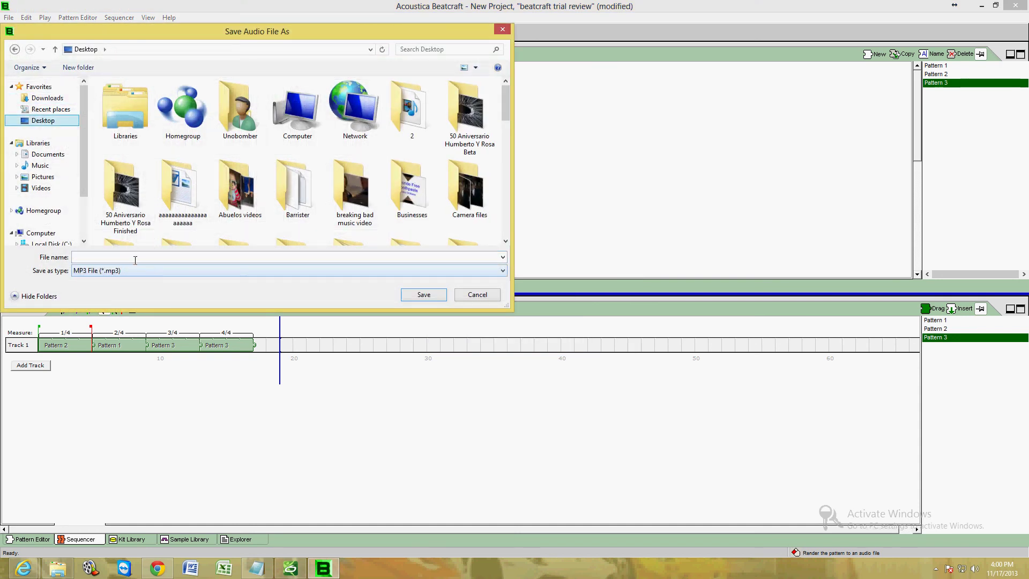
Save the render as 'beatcraft test' in the Music library.
{"action": "left_click", "coordinate": [44, 166]}
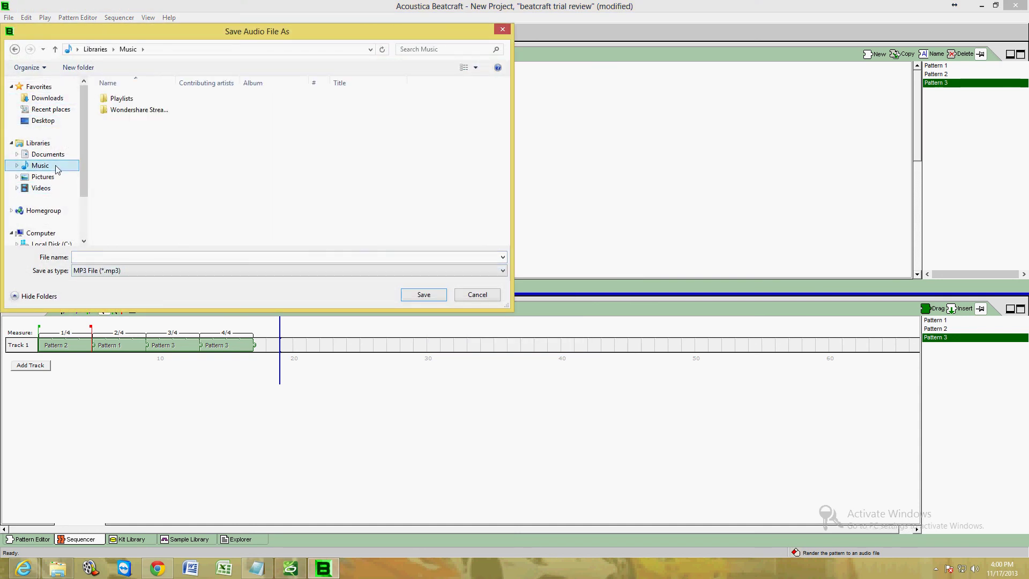
{"action": "left_click", "coordinate": [105, 256]}
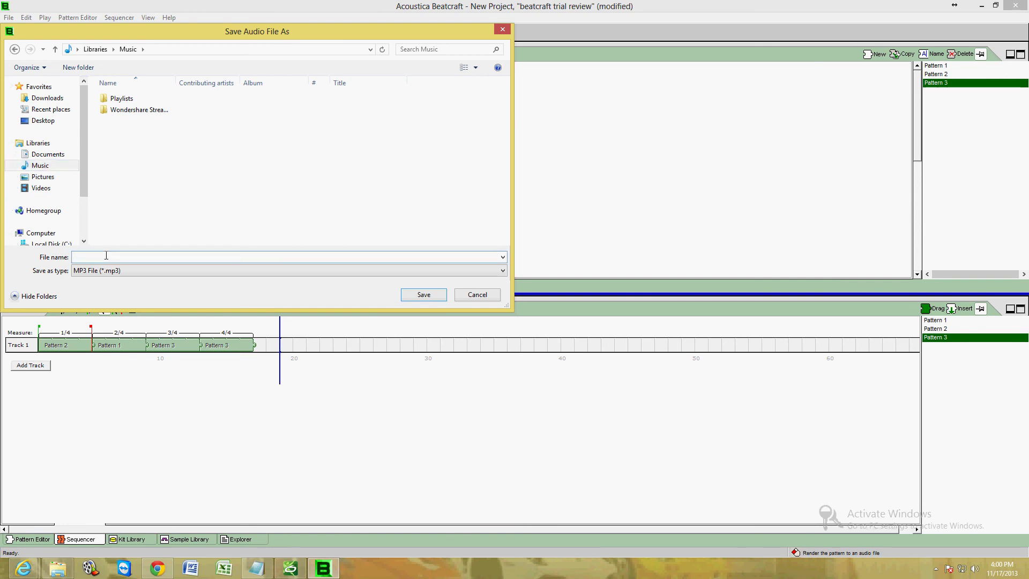
{"action": "type", "text": "beatcraft "}
{"action": "type", "text": "test"}
{"action": "left_click", "coordinate": [411, 297]}
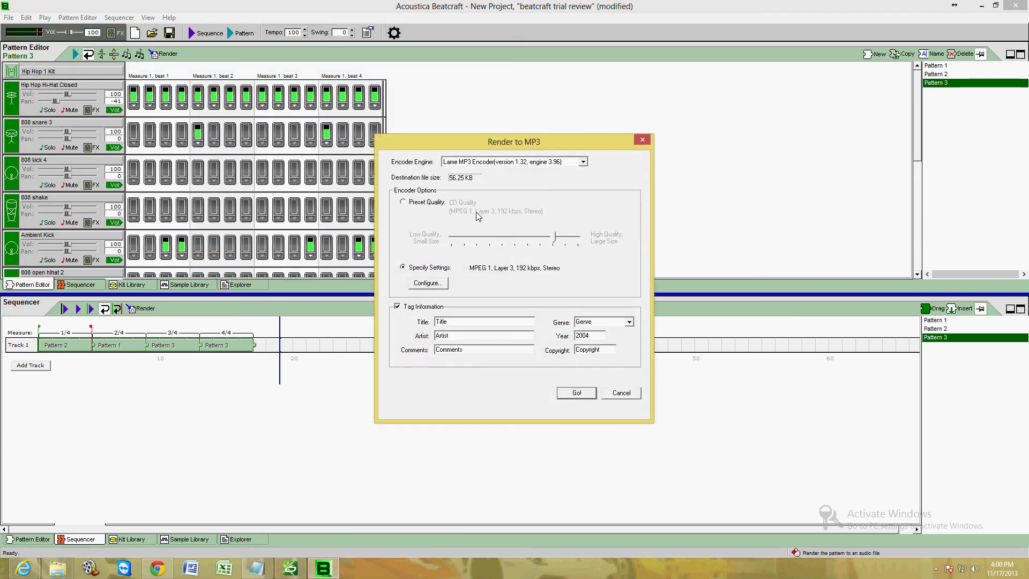
Set the MP3 encoder to Preset Quality at Super Quality (320 kbps) and start rendering.
{"action": "left_click", "coordinate": [554, 166]}
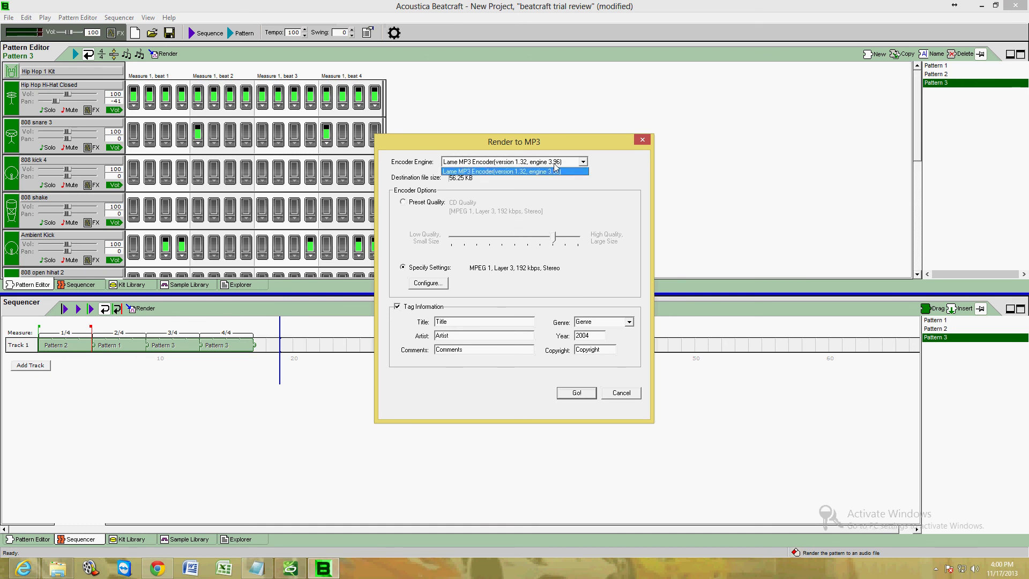
{"action": "left_click", "coordinate": [441, 203]}
{"action": "left_click_drag", "start_coordinate": [554, 240], "coordinate": [581, 241]}
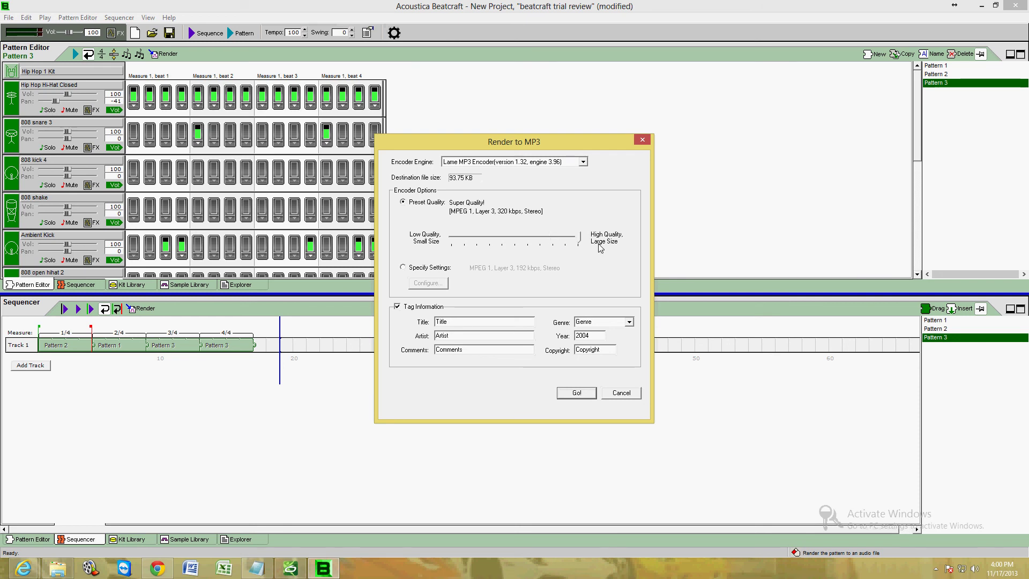
{"action": "left_click", "coordinate": [578, 393]}
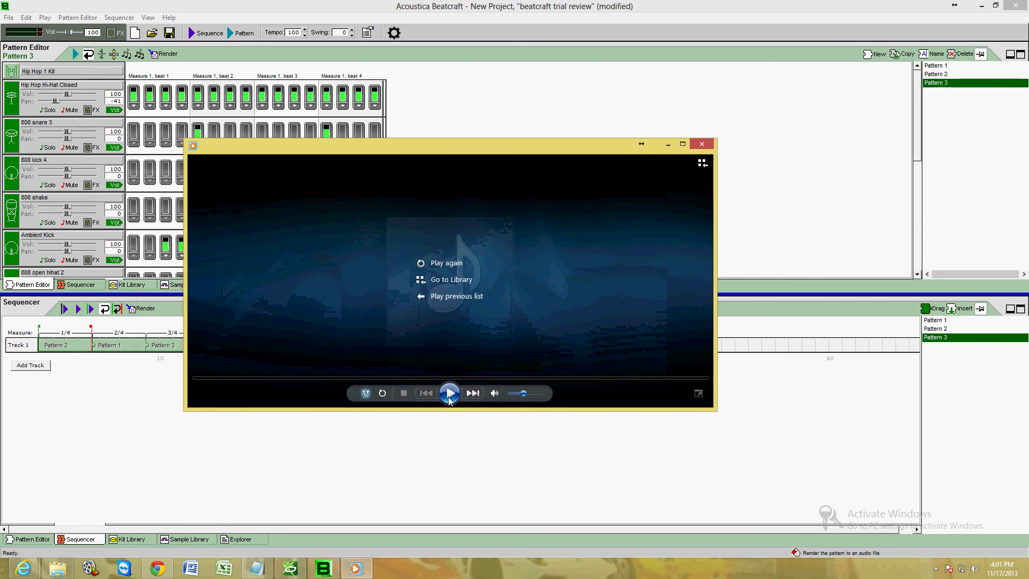
Play back 'beatcraft test.mp3' in Windows Media Player, then stop it and close the player.
{"action": "left_click", "coordinate": [449, 393]}
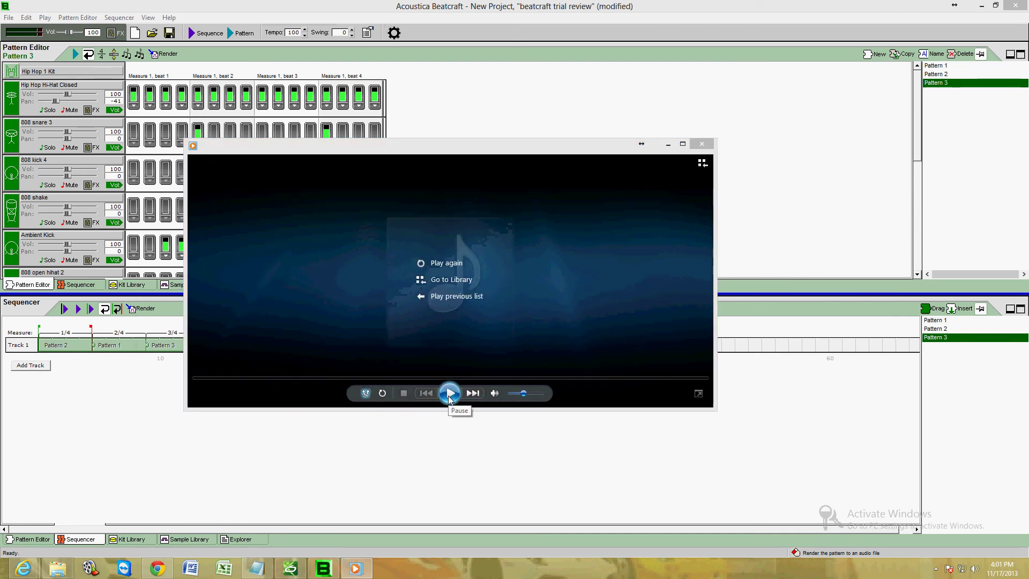
{"action": "left_click", "coordinate": [449, 393]}
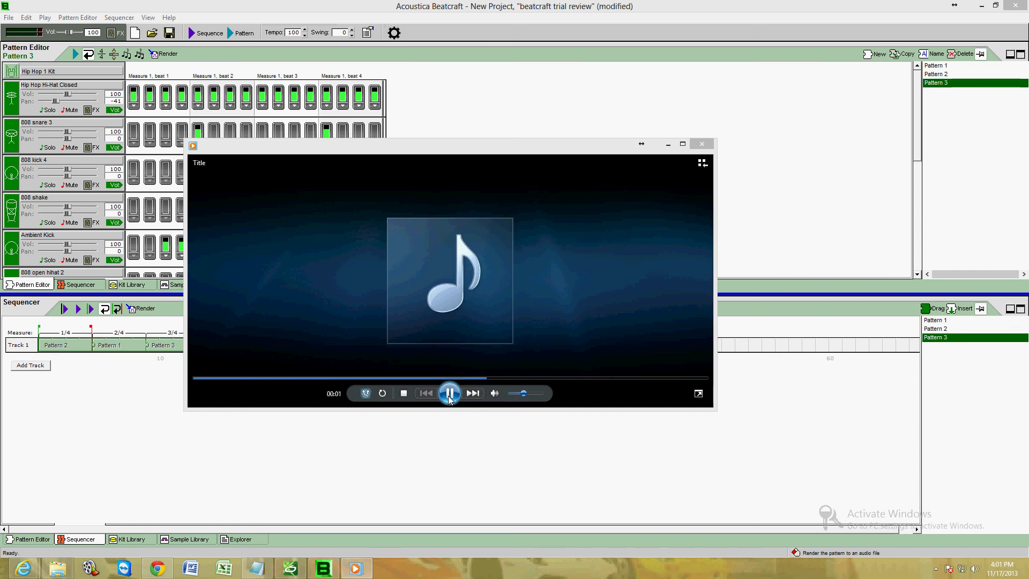
{"action": "left_click", "coordinate": [449, 392]}
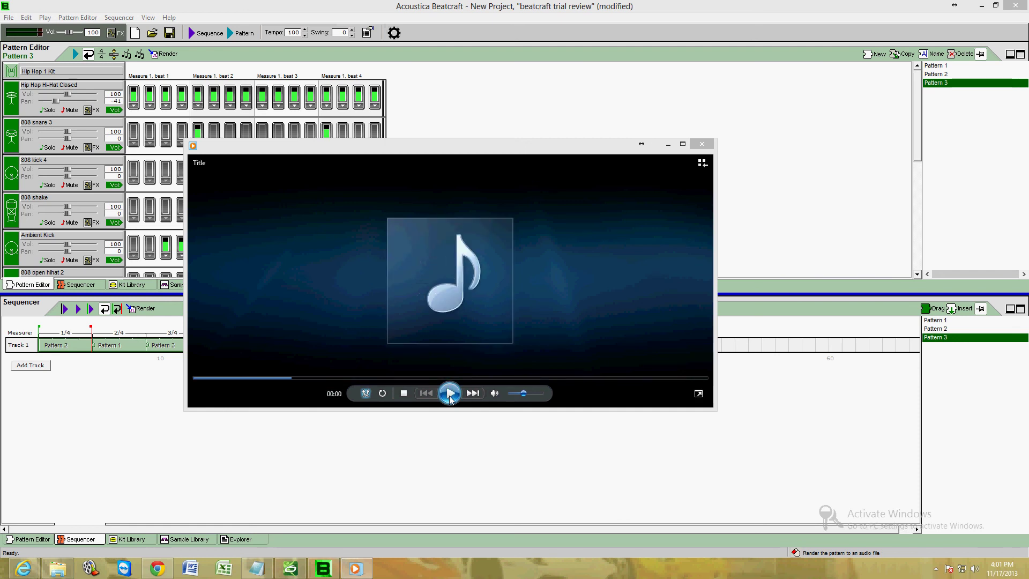
{"action": "left_click_drag", "start_coordinate": [600, 172], "coordinate": [592, 200]}
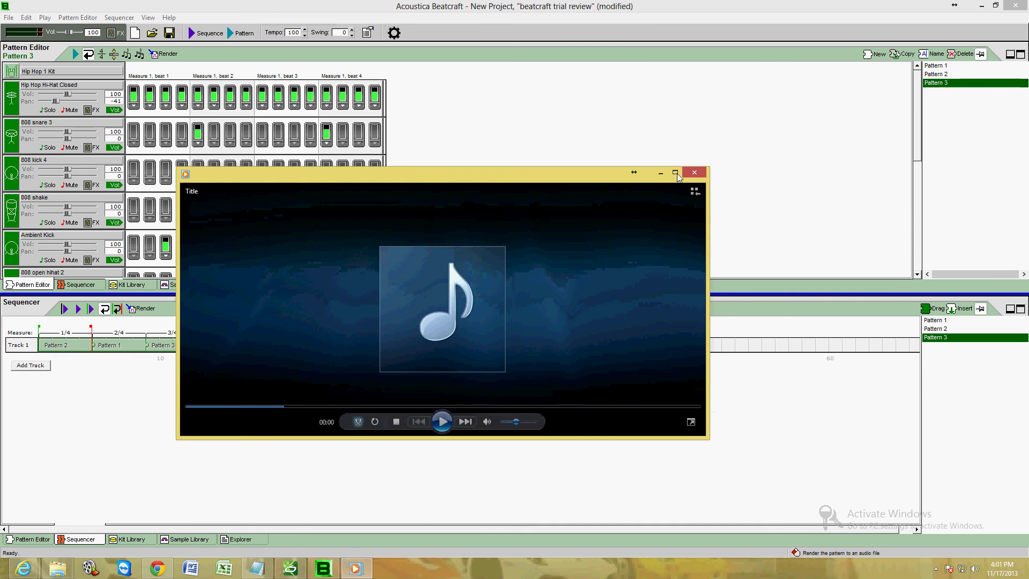
{"action": "left_click", "coordinate": [688, 173]}
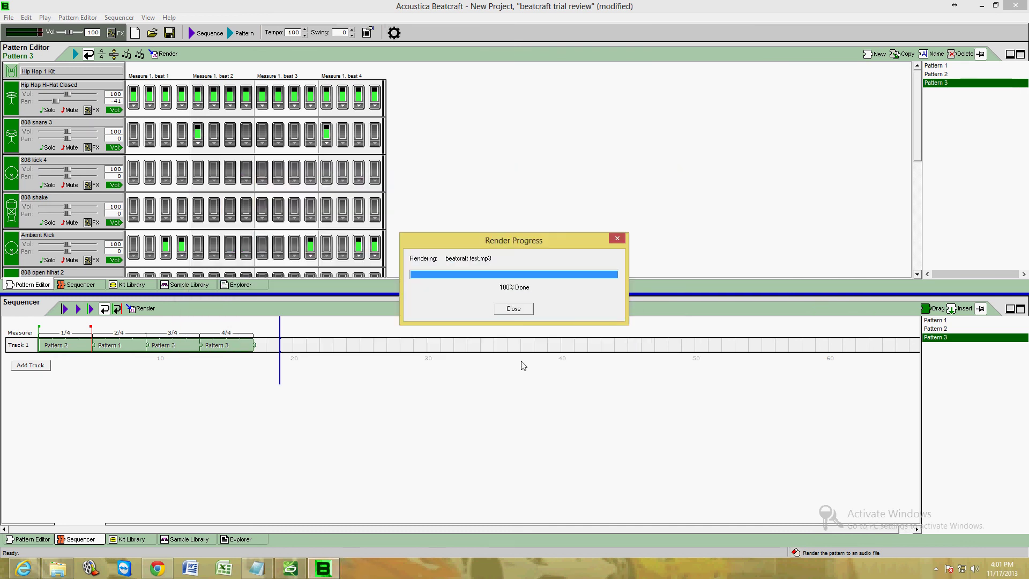
Close the Render Progress dialog showing the 100% complete render.
{"action": "left_click", "coordinate": [516, 311]}
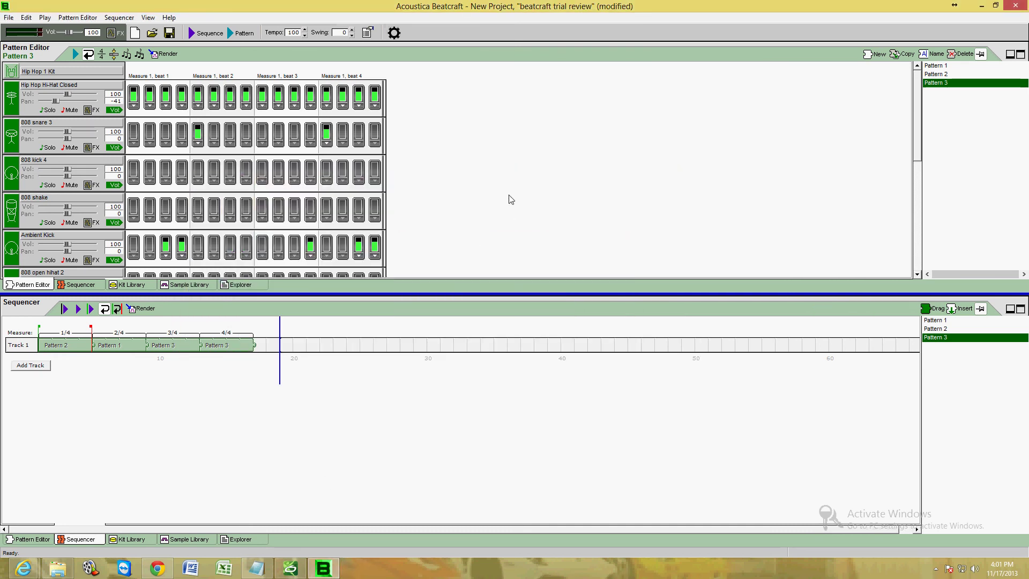